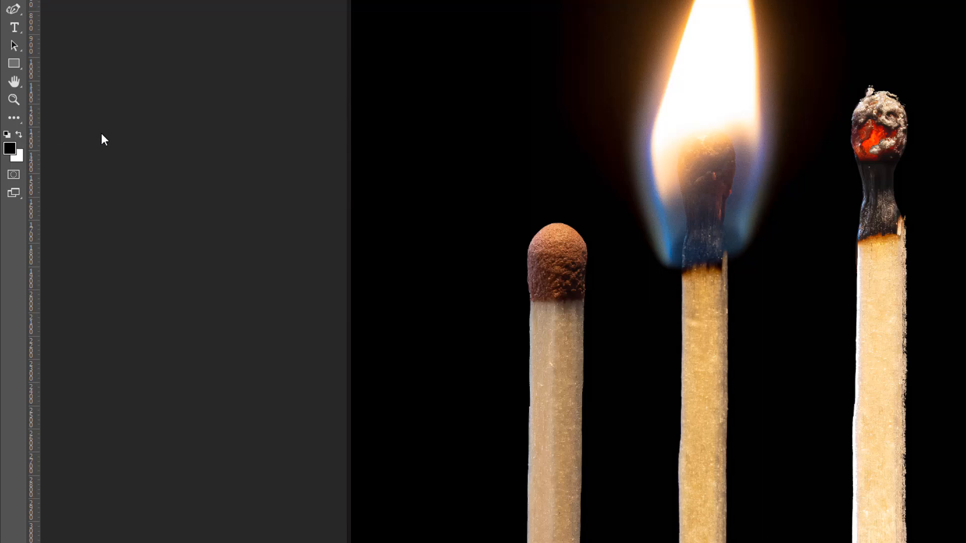
- Reset the foreground and background colors to the default black and white and swap them
key("d")
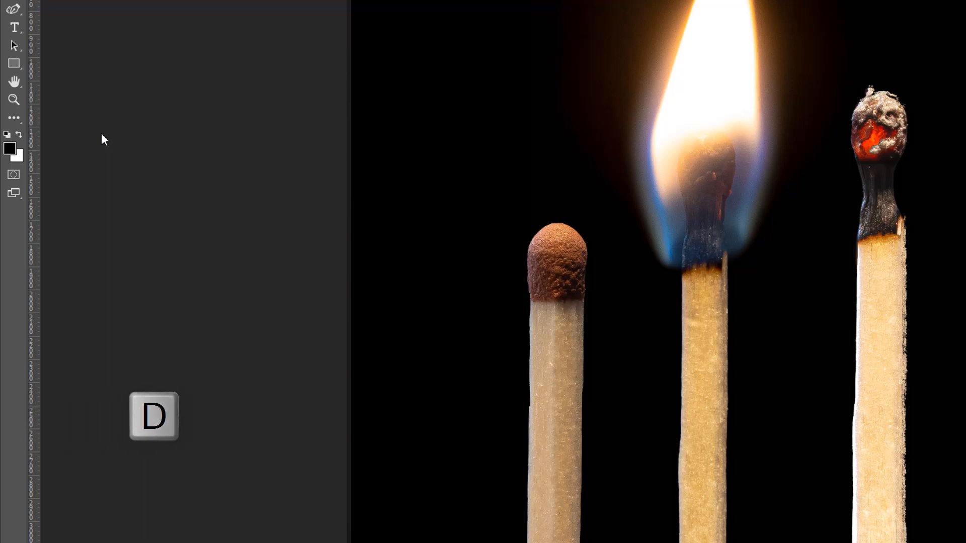
key("x")
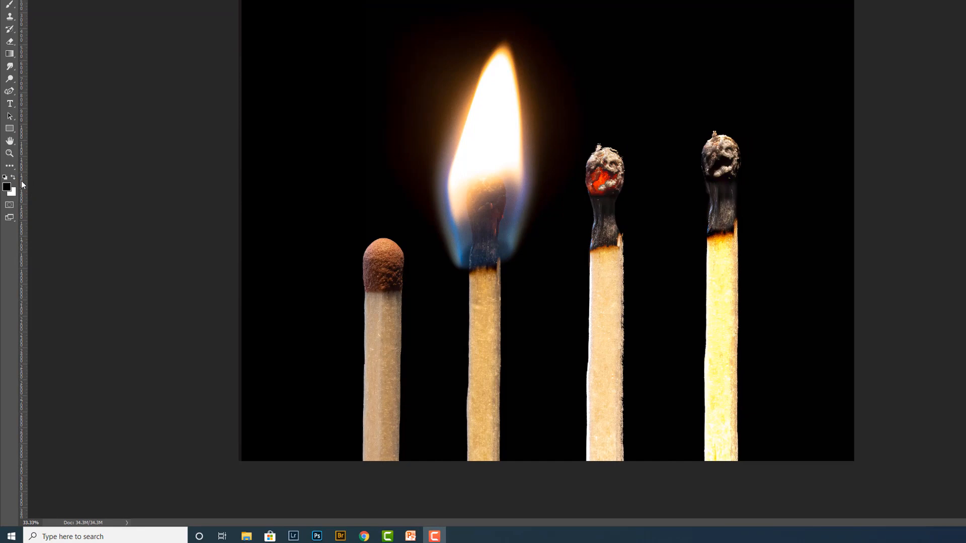
- Set the foreground color to a muted violet-blue with a hue of 244° in the Color Picker
left_click(8, 188)
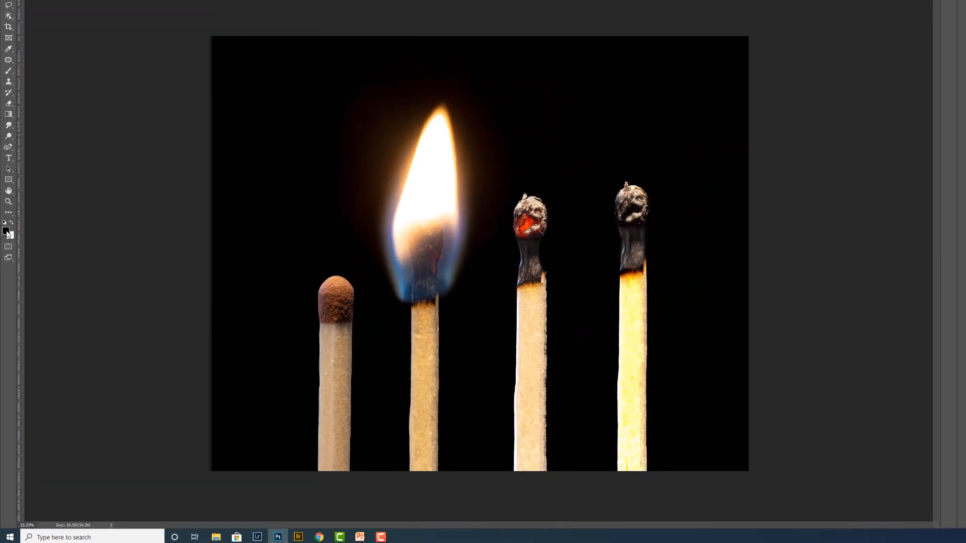
left_click(6, 231)
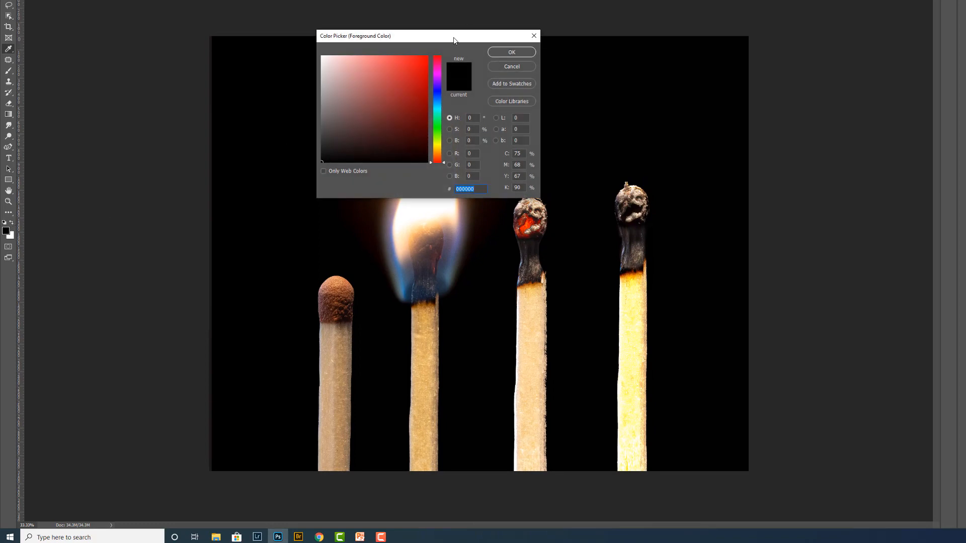
left_click_drag(454, 40, 365, 43)
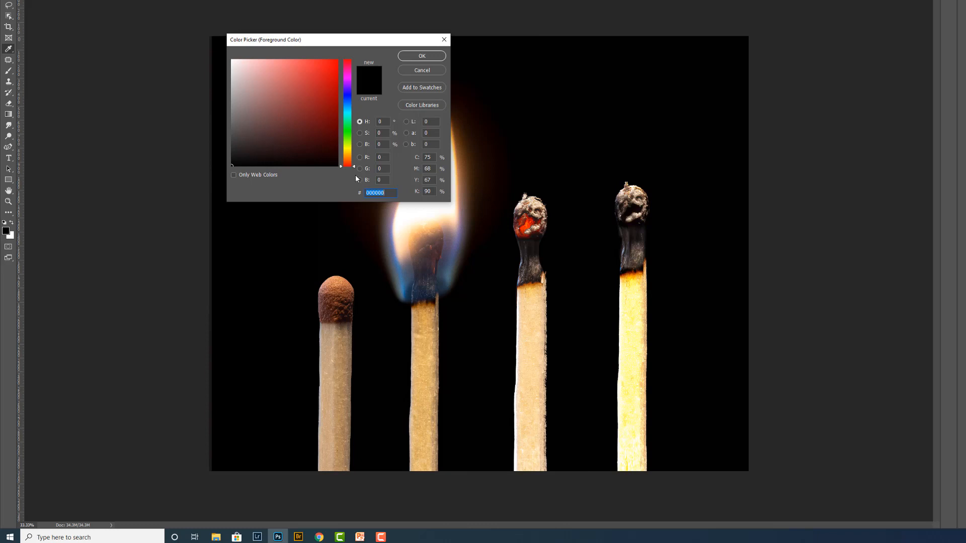
left_click_drag(355, 168, 348, 93)
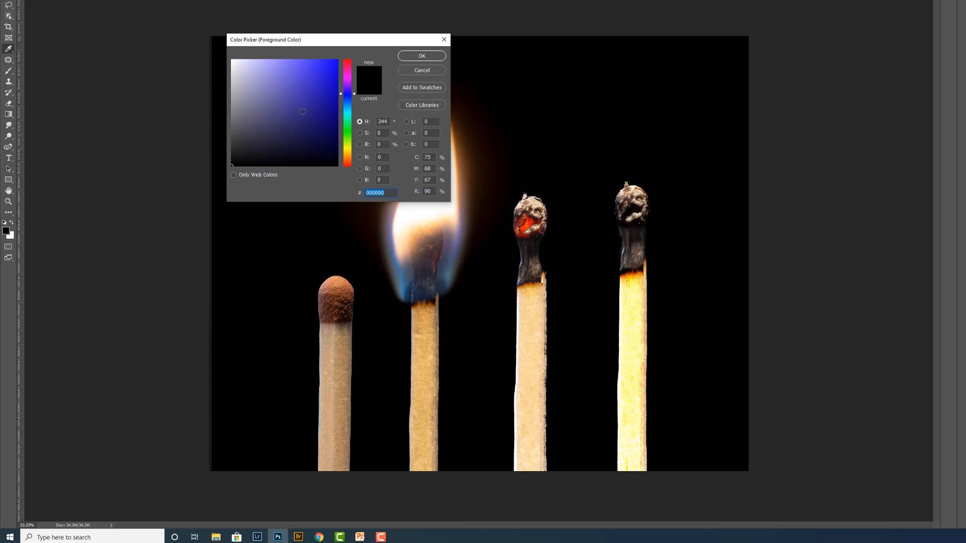
left_click(293, 105)
left_click(423, 55)
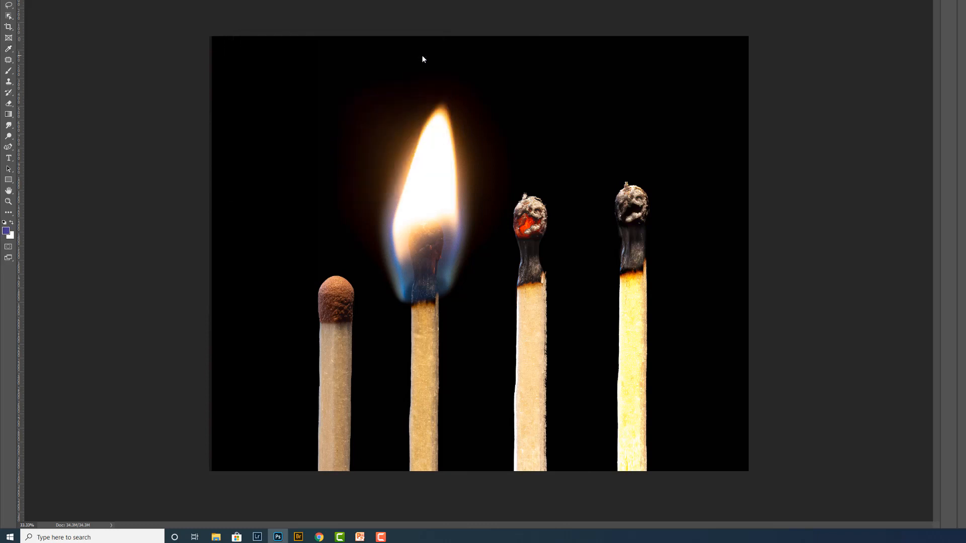
- Set the background color to olive green #7d8929 with a hue of 68° in the Color Picker
left_click(12, 235)
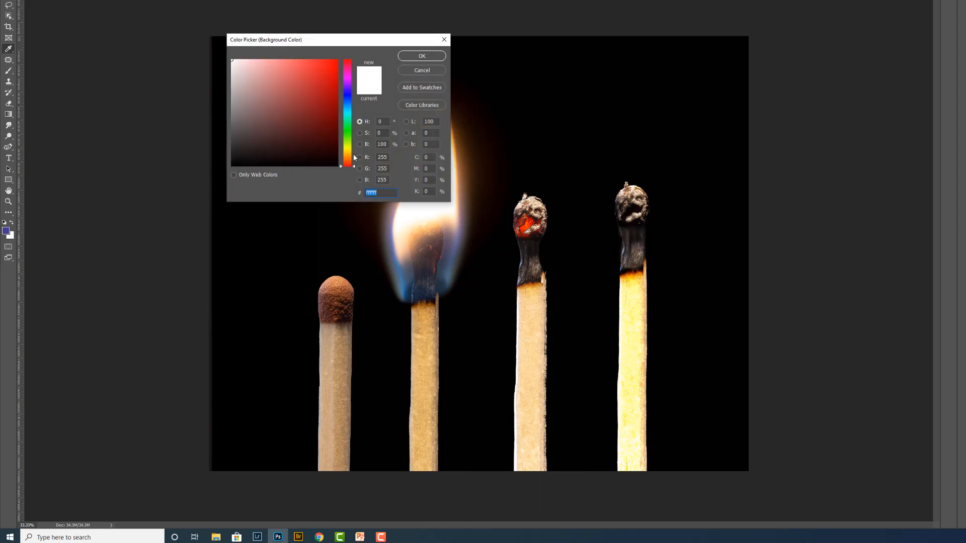
left_click_drag(355, 165, 352, 146)
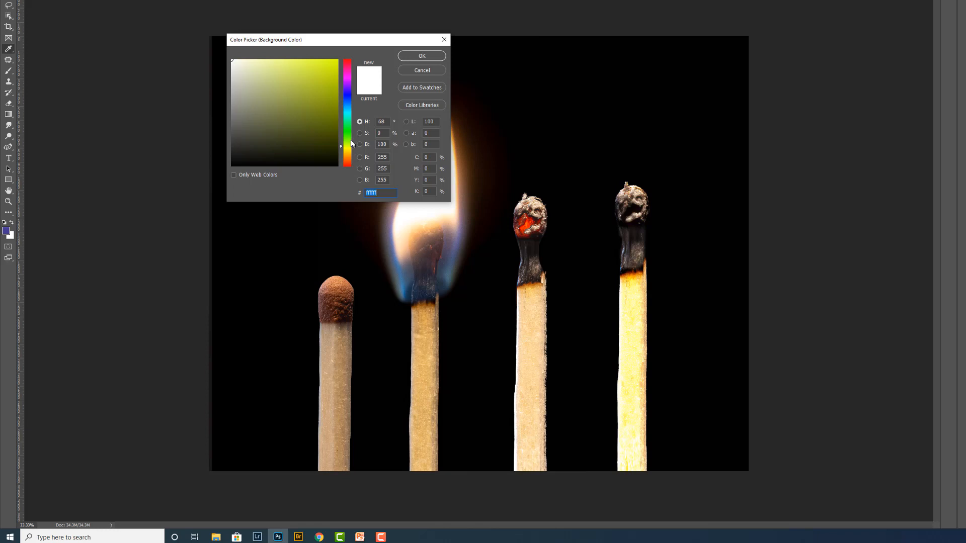
left_click(317, 80)
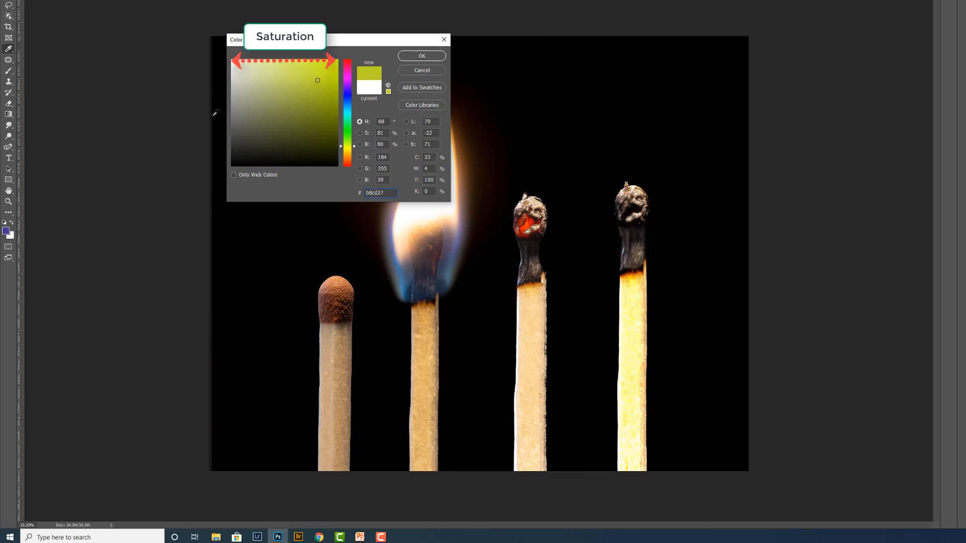
mouse_move(318, 81)
left_mouse_down()
mouse_move(316, 117)
mouse_move(317, 100)
mouse_move(244, 104)
mouse_move(336, 105)
mouse_move(247, 109)
mouse_move(334, 108)
mouse_move(306, 109)
left_mouse_up()
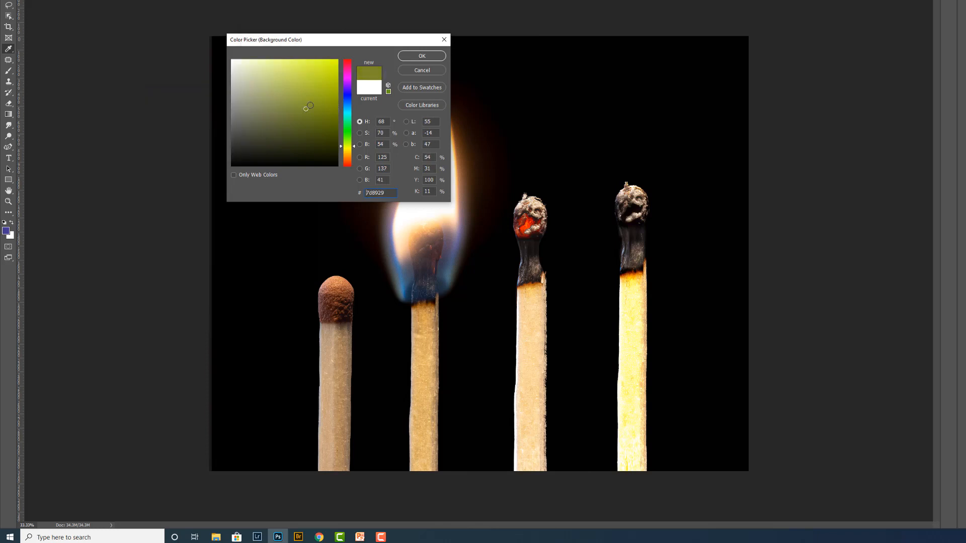
left_click(426, 54)
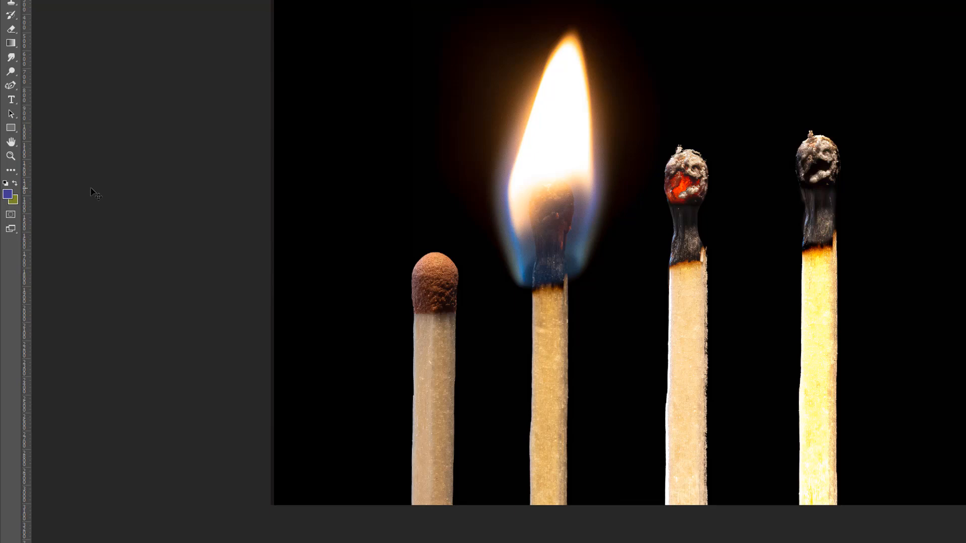
- Restore the default black and white colors and swap foreground and background back and forth
key("d")
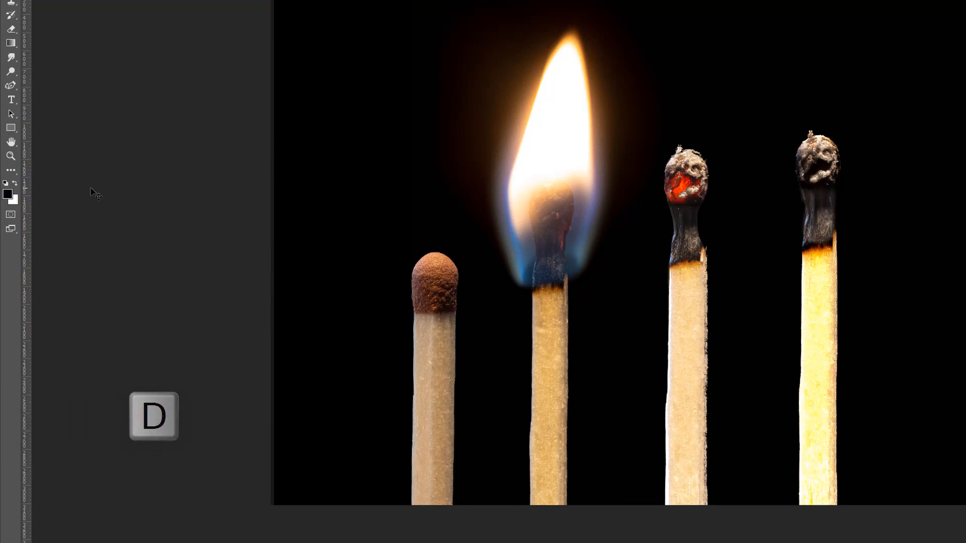
key("x")
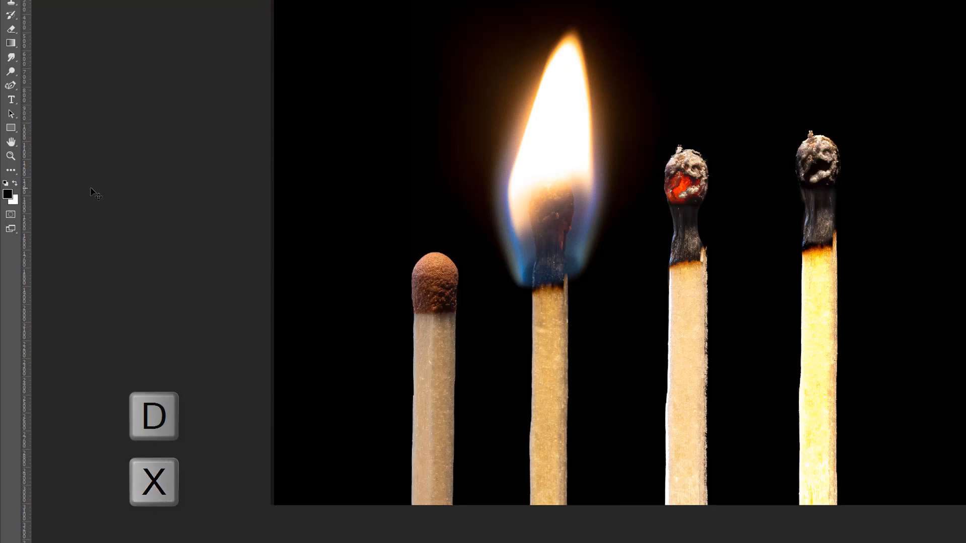
key("x")
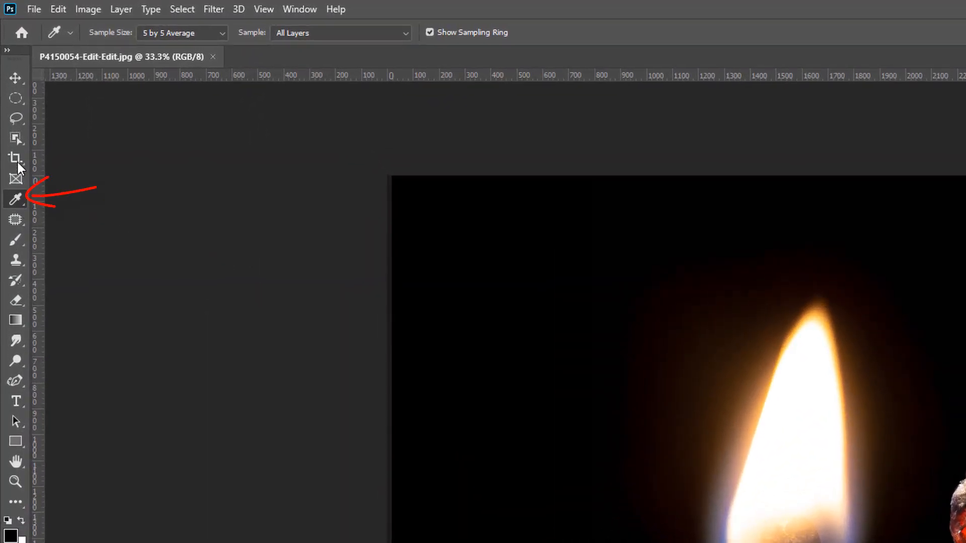
- With the Eyedropper tool, sample the foreground color from the unburnt match head, the burning match's stick and the black backdrop
right_click(15, 199)
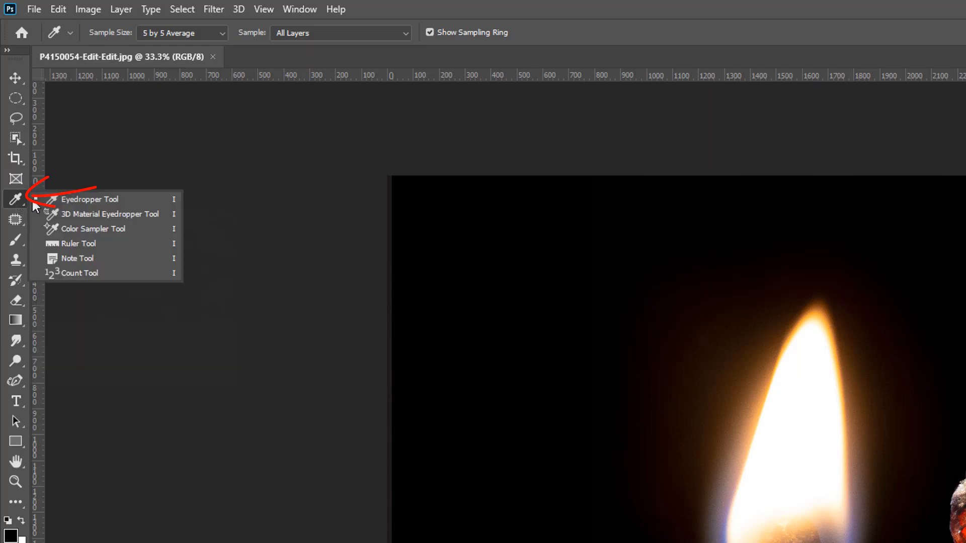
left_click(112, 199)
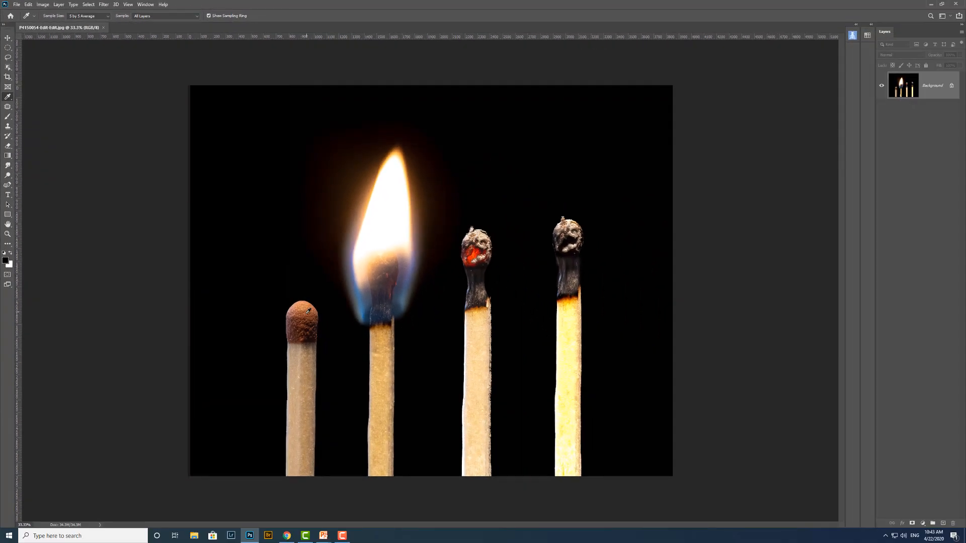
left_click(308, 305)
left_click(388, 349)
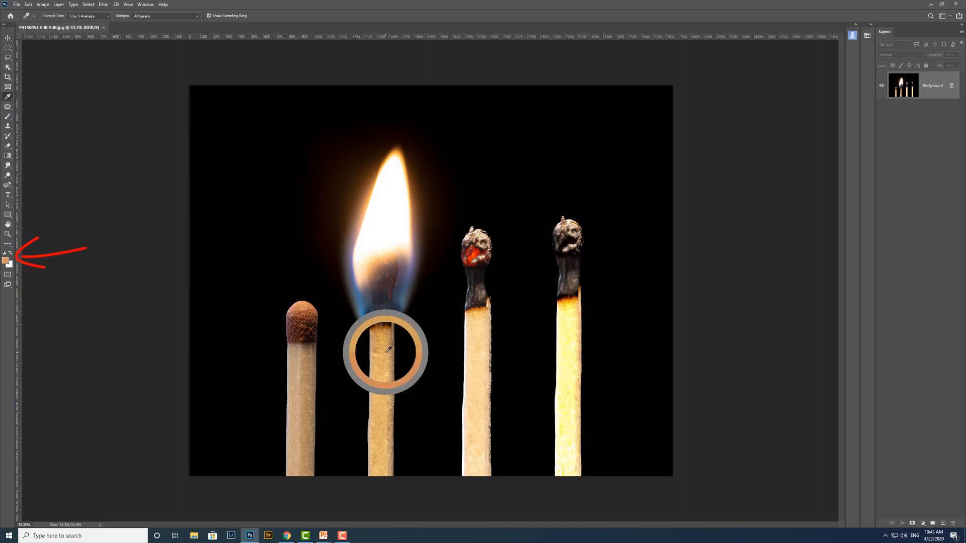
left_click(575, 111)
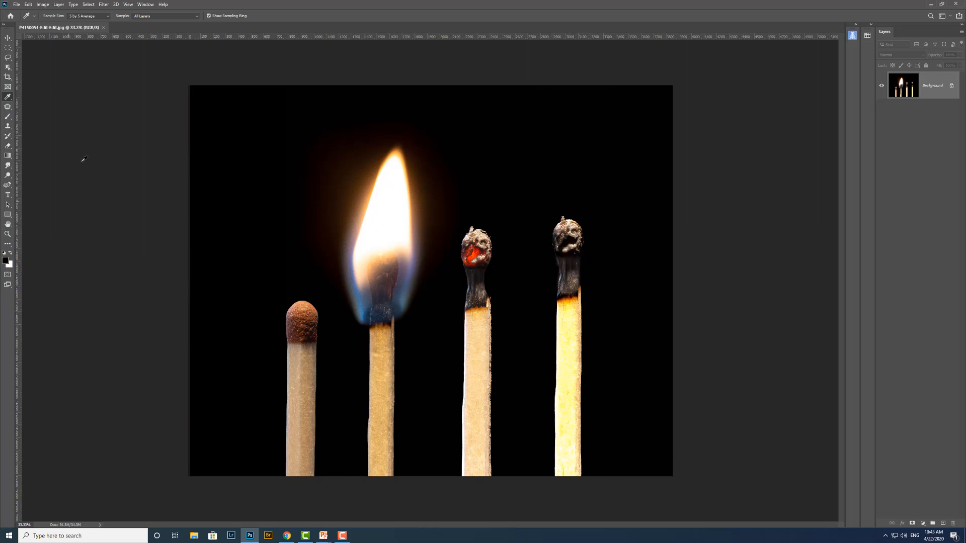
- Sample the foreground color from the unburnt match's wood and the background color from the burning match's stick
left_click(107, 97)
left_click(309, 371)
key("alt")
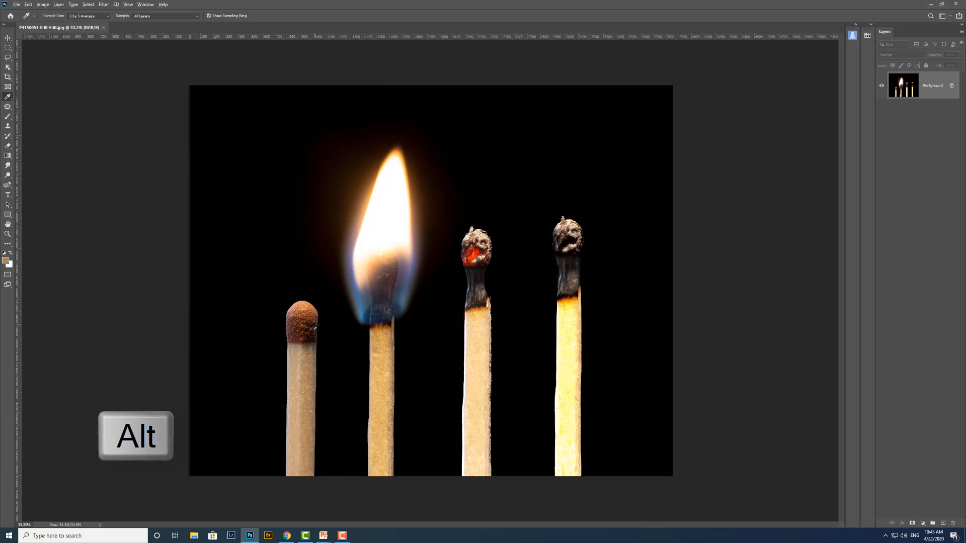
left_click(380, 342, "alt")
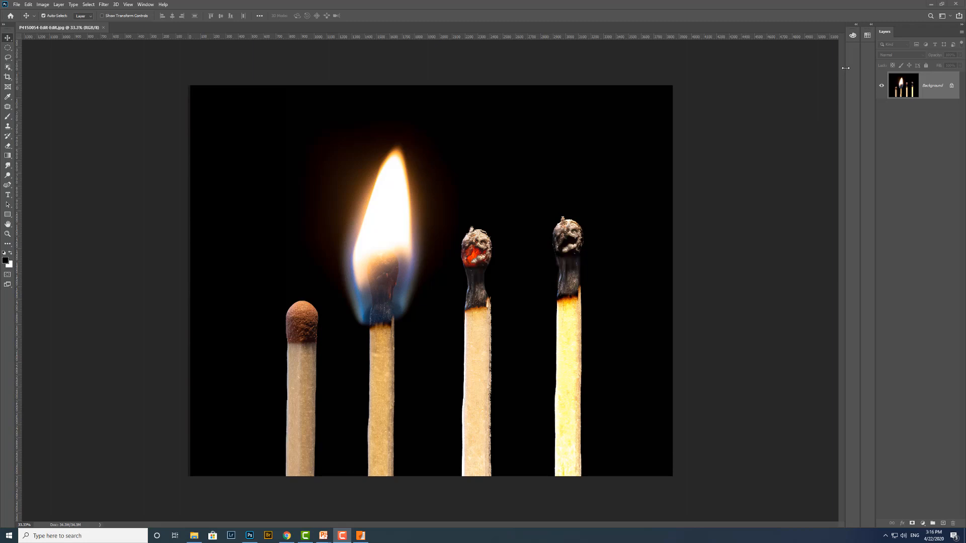
- Set the foreground to cyan and the background to magenta using the RGB group of swatches
left_click(867, 36)
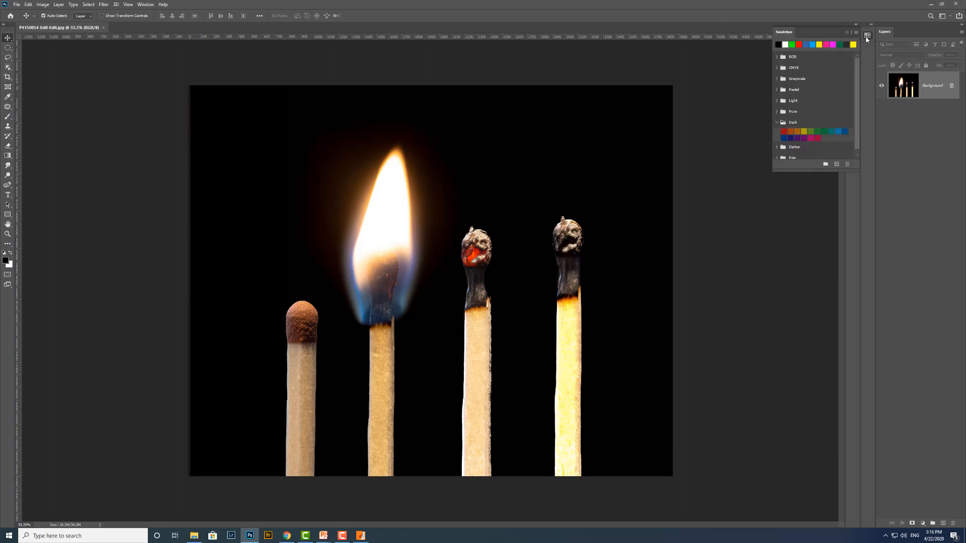
left_click(777, 56)
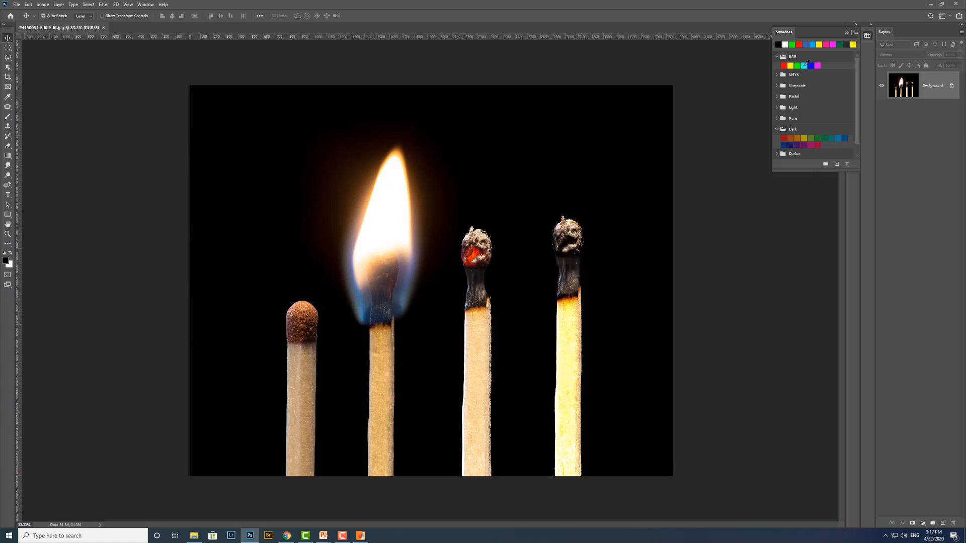
left_click(805, 65)
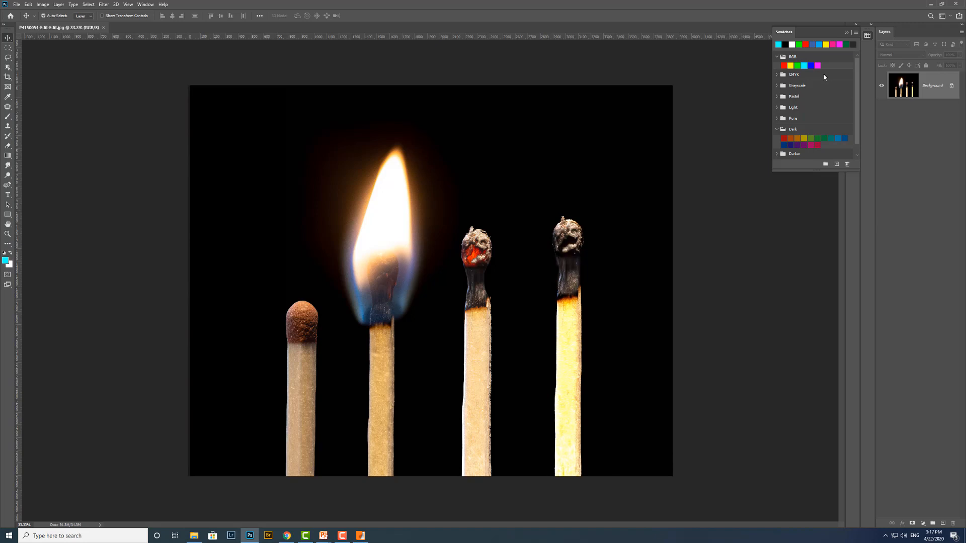
key("alt")
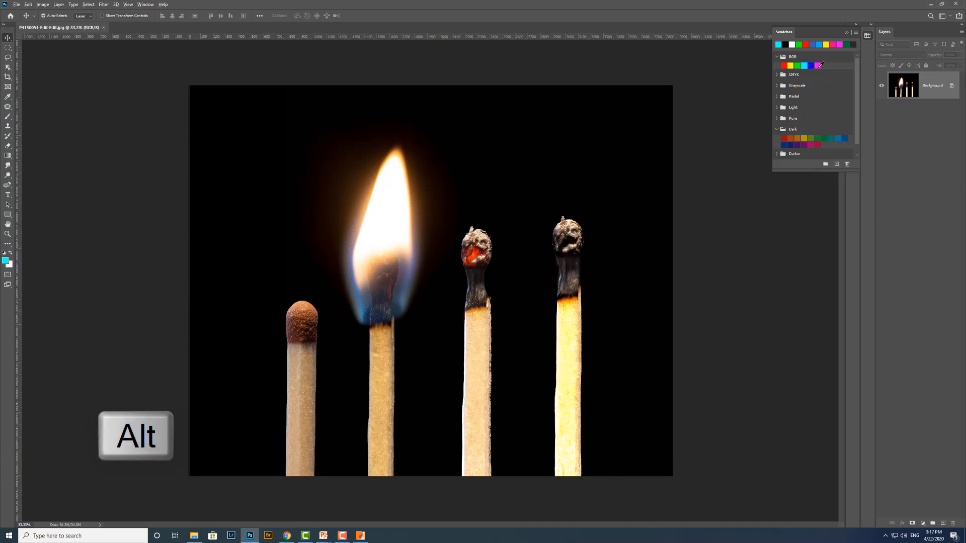
left_click(817, 66, "alt")
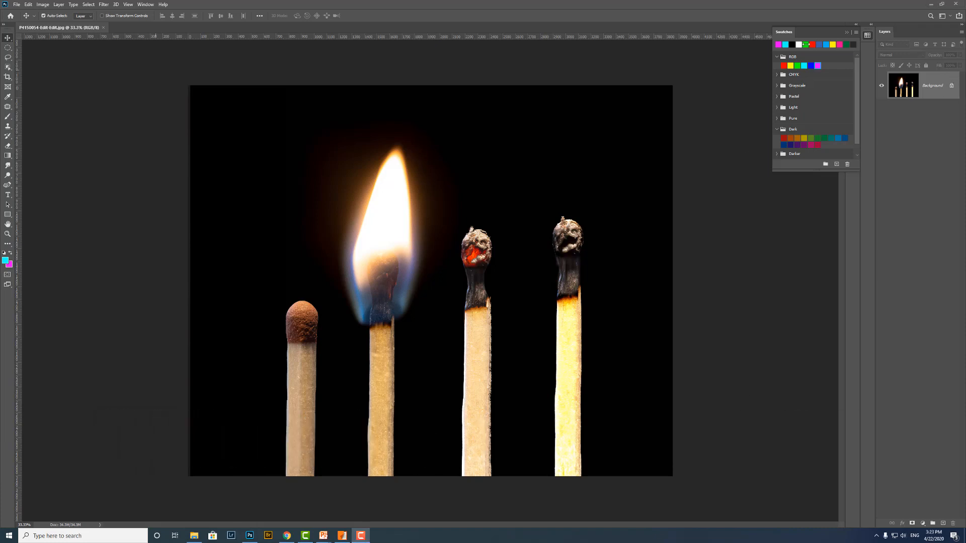
left_click(846, 32)
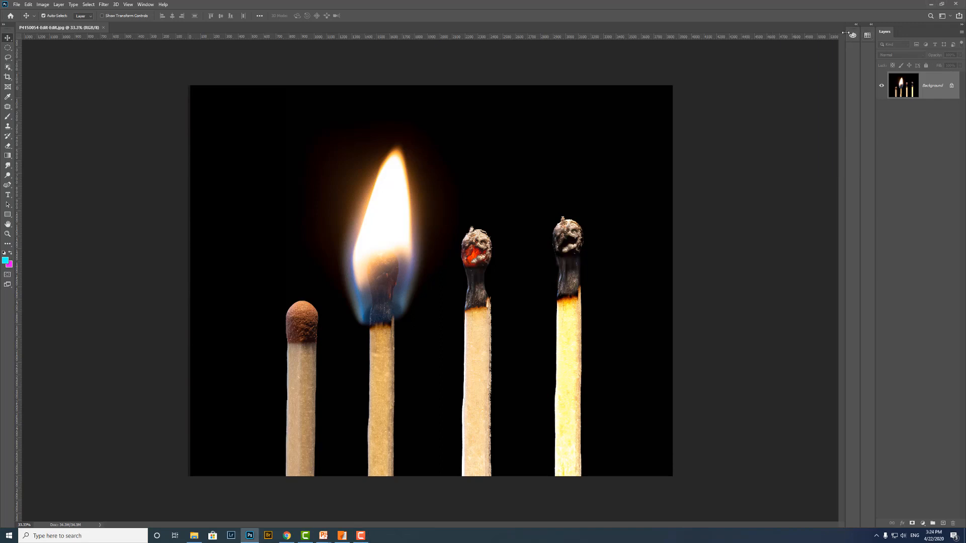
- Change the foreground color to a muted medium blue by shifting the hue from cyan and lowering saturation and brightness
left_click(853, 36)
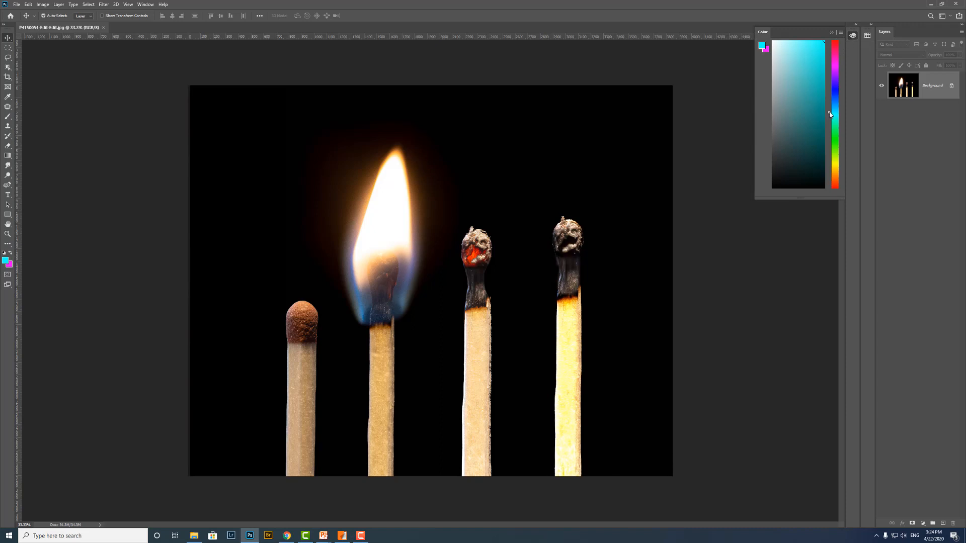
mouse_move(832, 115)
left_mouse_down()
mouse_move(833, 67)
mouse_move(834, 148)
mouse_move(835, 97)
left_mouse_up()
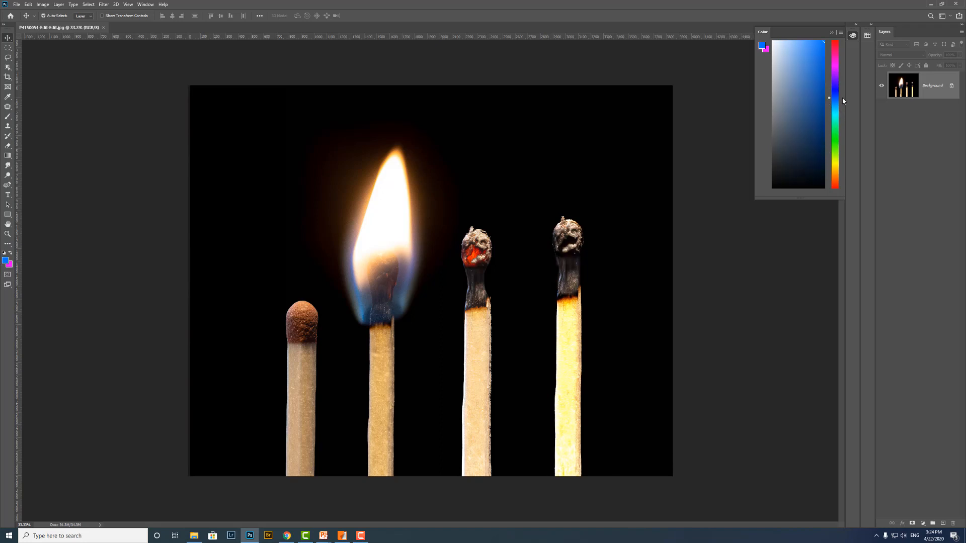
left_click(802, 87)
mouse_move(801, 106)
left_mouse_down()
mouse_move(797, 148)
mouse_move(799, 61)
mouse_move(803, 77)
mouse_move(772, 84)
mouse_move(822, 85)
mouse_move(797, 118)
left_mouse_up()
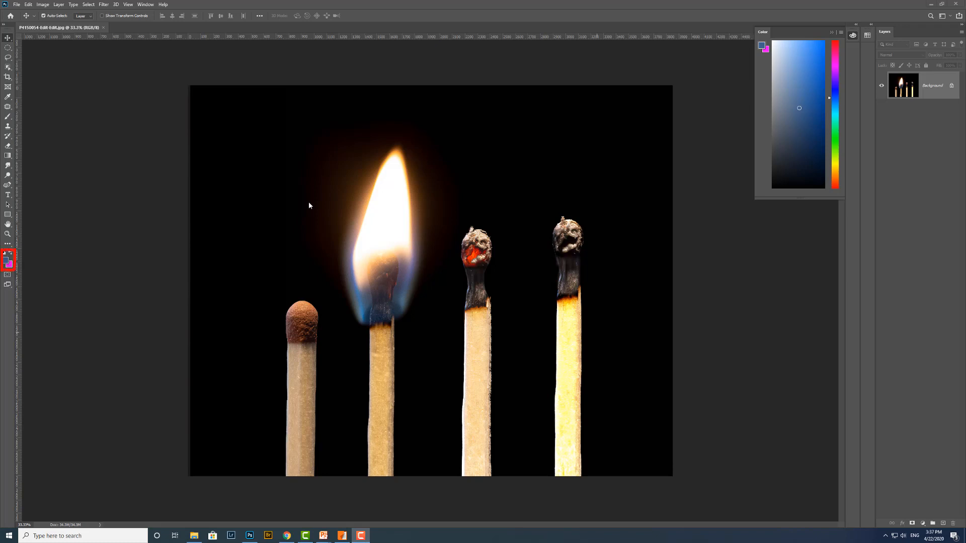
- Activate the Horizontal Type tool
left_click(10, 199)
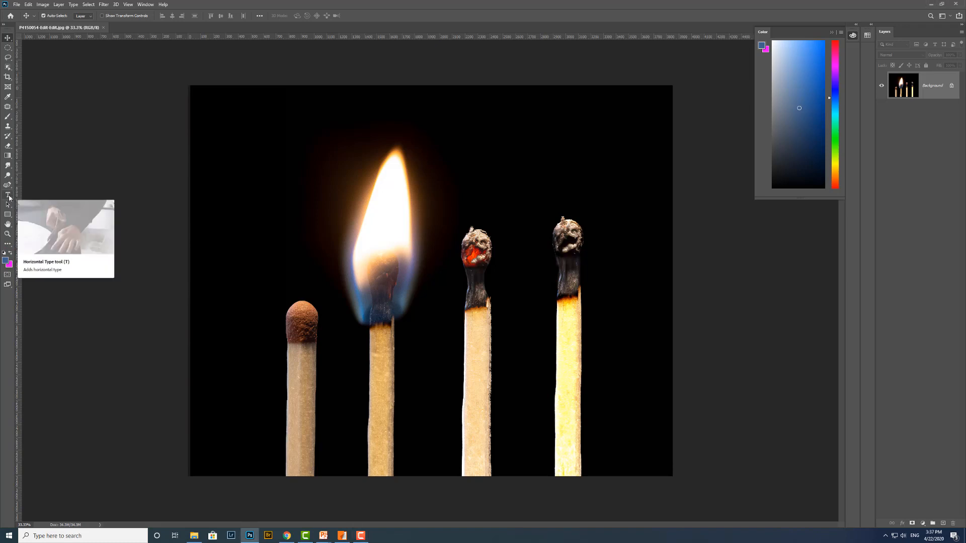
left_click(10, 198)
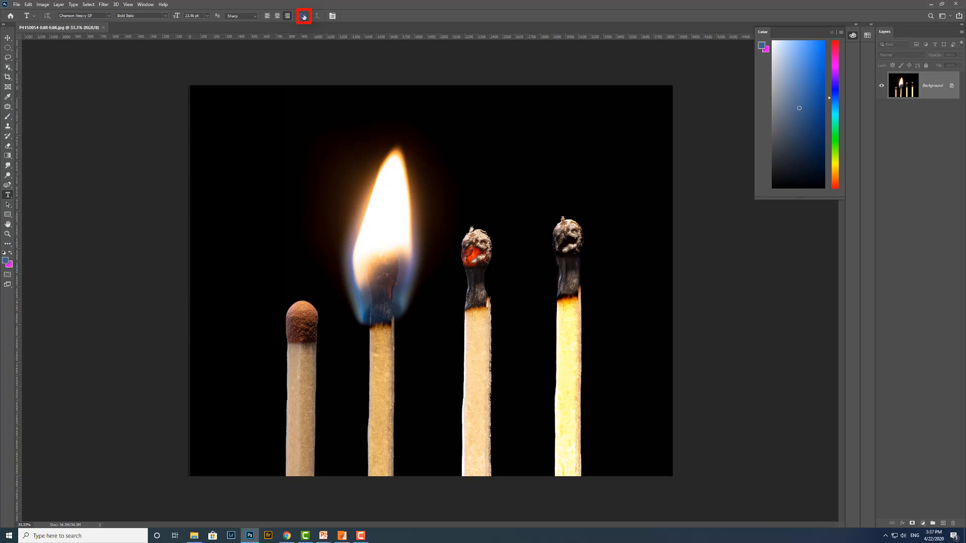
- Open the Color Picker for the foreground and shift the hue through green and magenta to blue at 217°
left_click(6, 261)
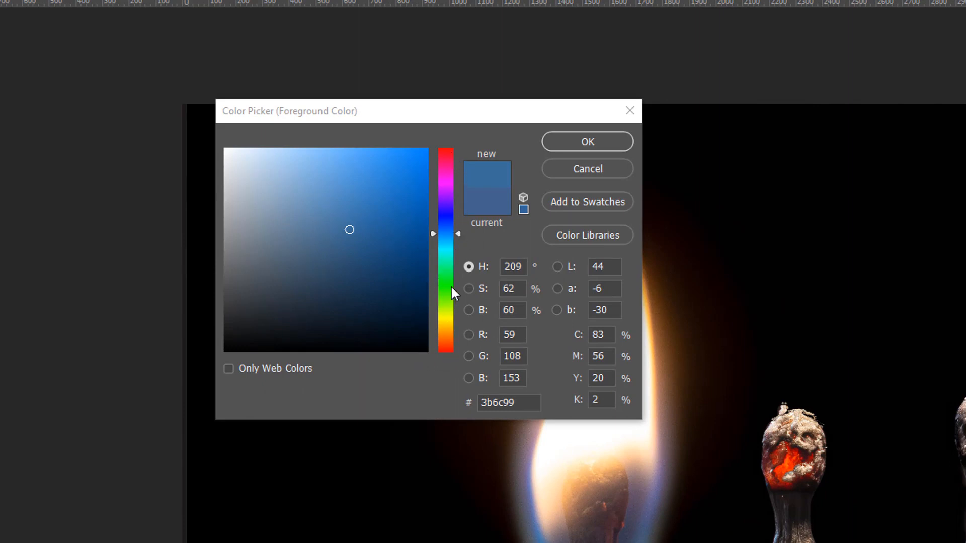
left_click(457, 231)
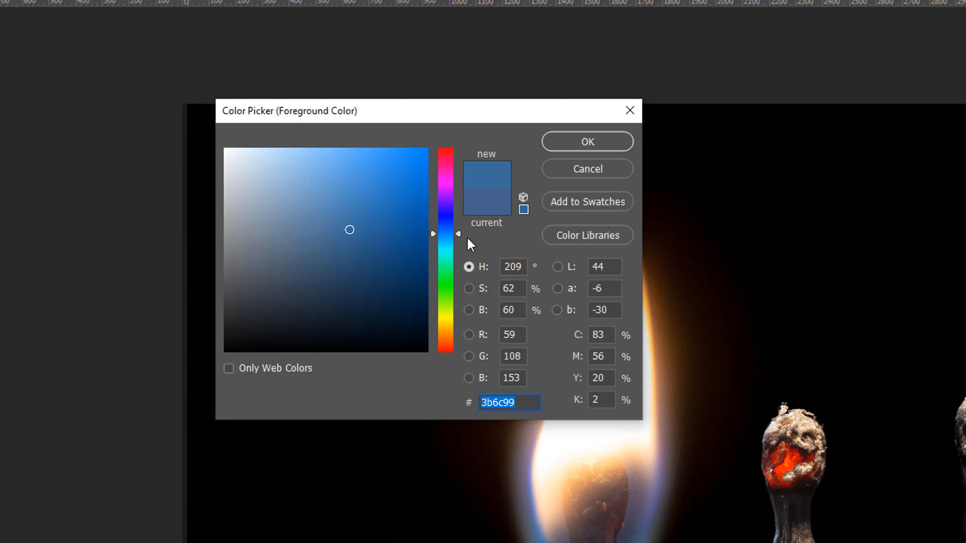
left_click_drag(458, 238, 460, 266)
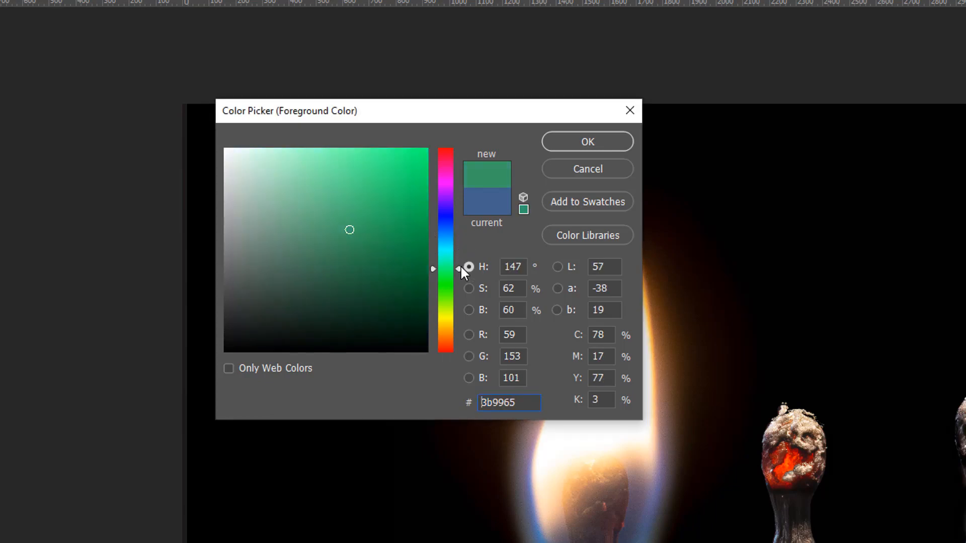
left_click(449, 180)
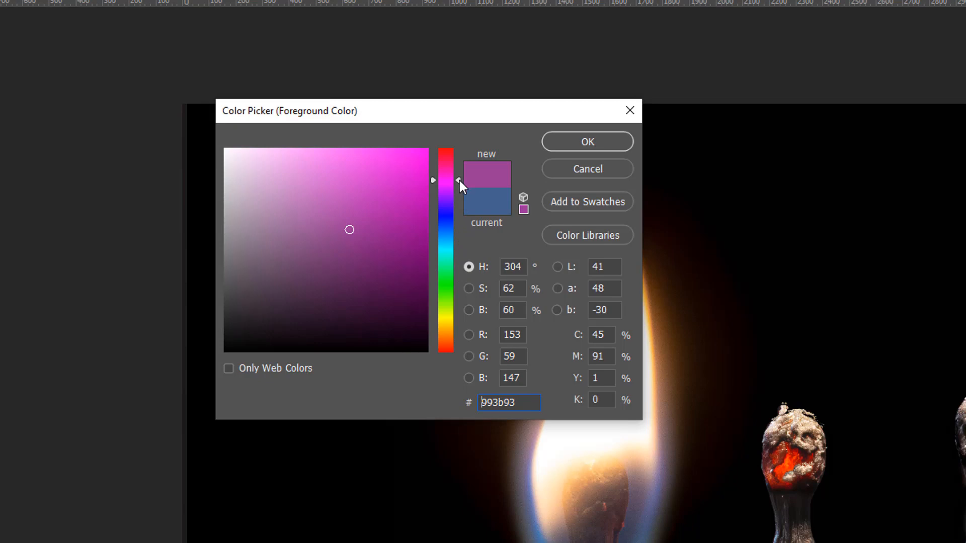
left_click_drag(459, 179, 454, 226)
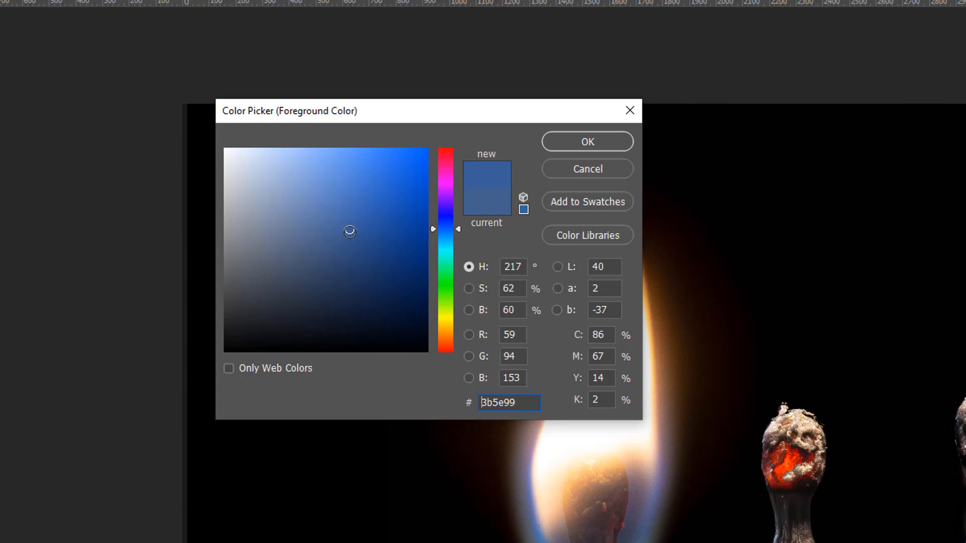
- Try different saturations and brightnesses of the blue, ending on a vivid blue, #2368dc
left_click(353, 183)
left_click(363, 240)
mouse_move(363, 240)
left_mouse_down()
mouse_move(362, 171)
mouse_move(356, 337)
mouse_move(367, 243)
mouse_move(229, 239)
mouse_move(399, 252)
mouse_move(365, 250)
left_mouse_up()
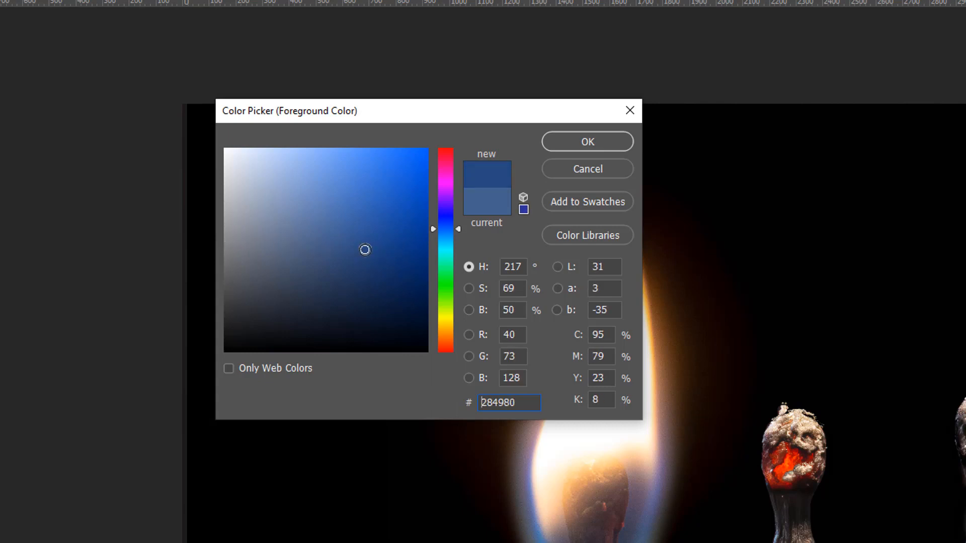
left_click(368, 246)
left_click_drag(368, 246, 396, 176)
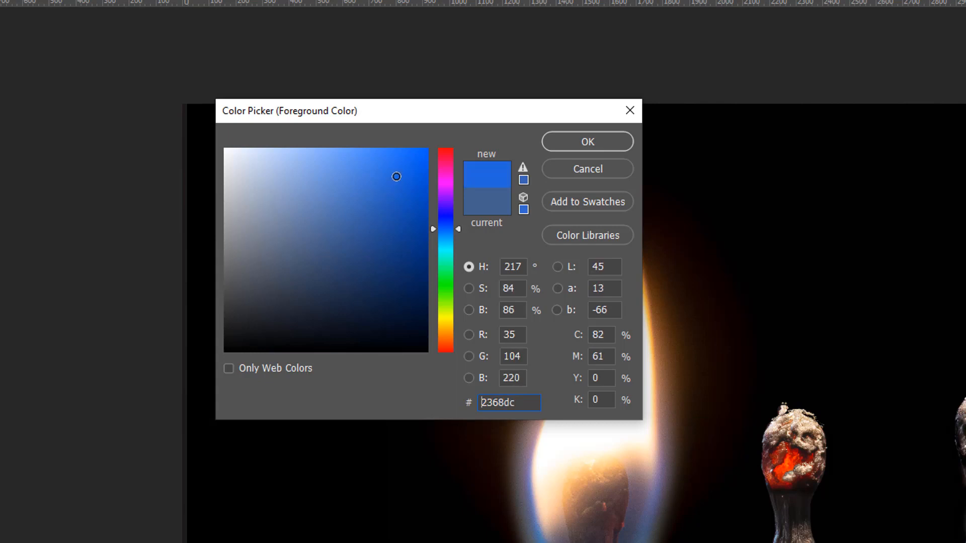
- Replace the vivid blue with its closest printable match, then convert it to the web-safe blue #336699
left_click(523, 180)
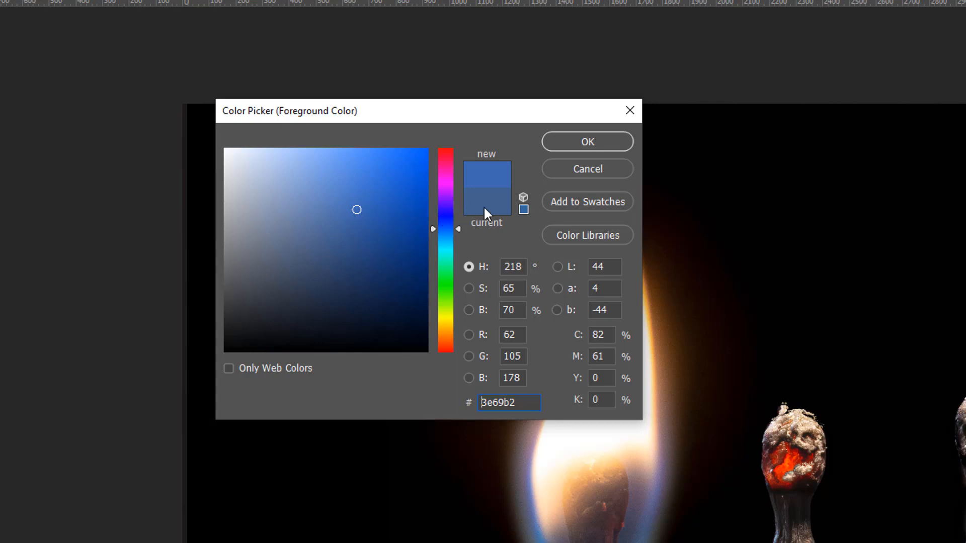
left_click(524, 195)
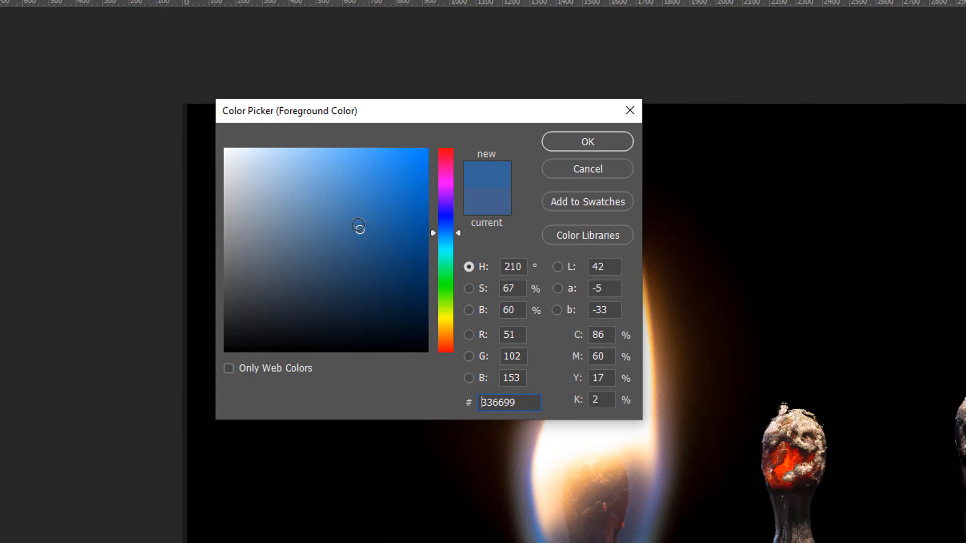
left_click_drag(360, 229, 371, 218)
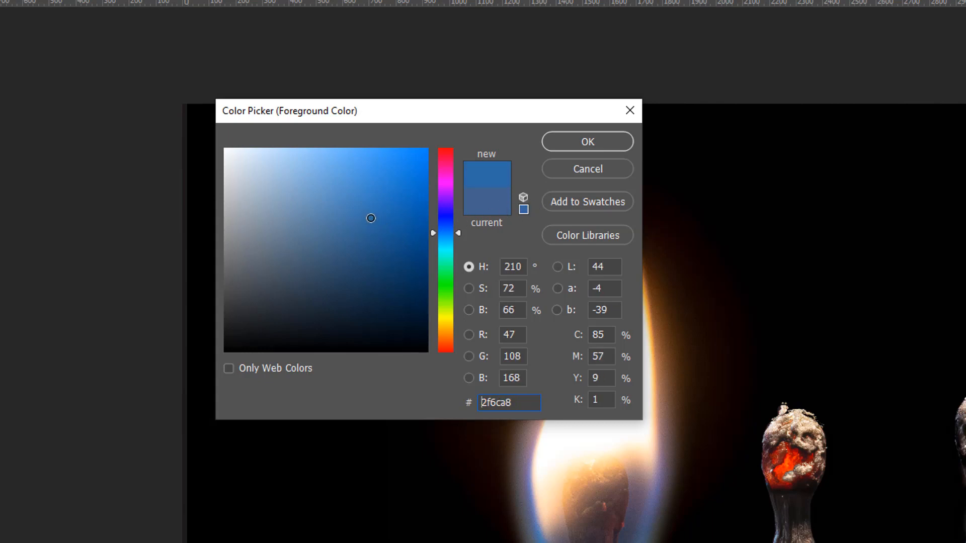
left_click(523, 209)
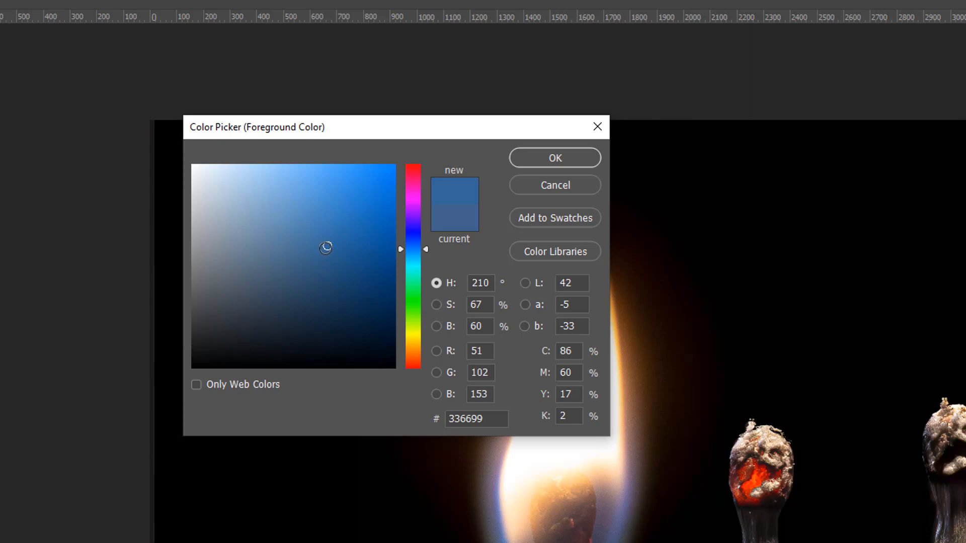
- Darken the blue in the Color Picker and adjust it by its red component to #285489
mouse_move(329, 250)
left_mouse_down()
mouse_move(326, 349)
mouse_move(330, 164)
mouse_move(342, 250)
mouse_move(196, 258)
mouse_move(387, 256)
mouse_move(341, 251)
mouse_move(350, 299)
mouse_move(340, 259)
mouse_move(332, 285)
mouse_move(356, 272)
mouse_move(349, 283)
mouse_move(349, 261)
left_mouse_up()
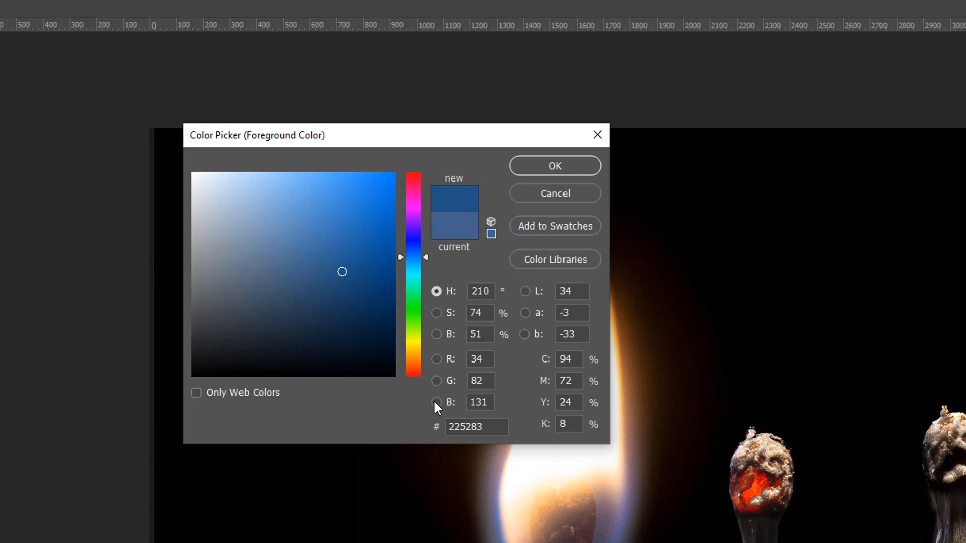
left_click(437, 359)
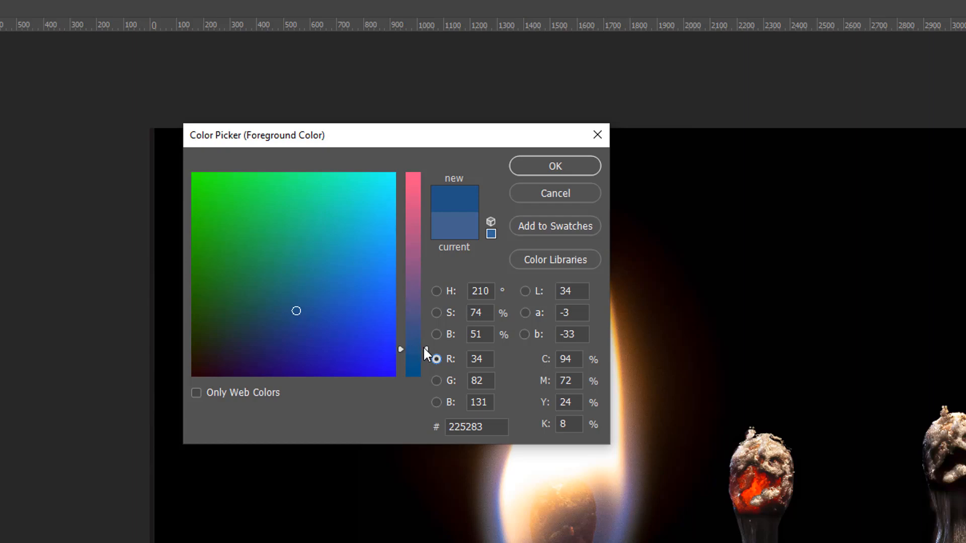
mouse_move(424, 347)
left_mouse_down()
mouse_move(419, 290)
mouse_move(419, 342)
left_mouse_up()
mouse_move(297, 311)
left_mouse_down()
mouse_move(327, 297)
mouse_move(301, 309)
left_mouse_up()
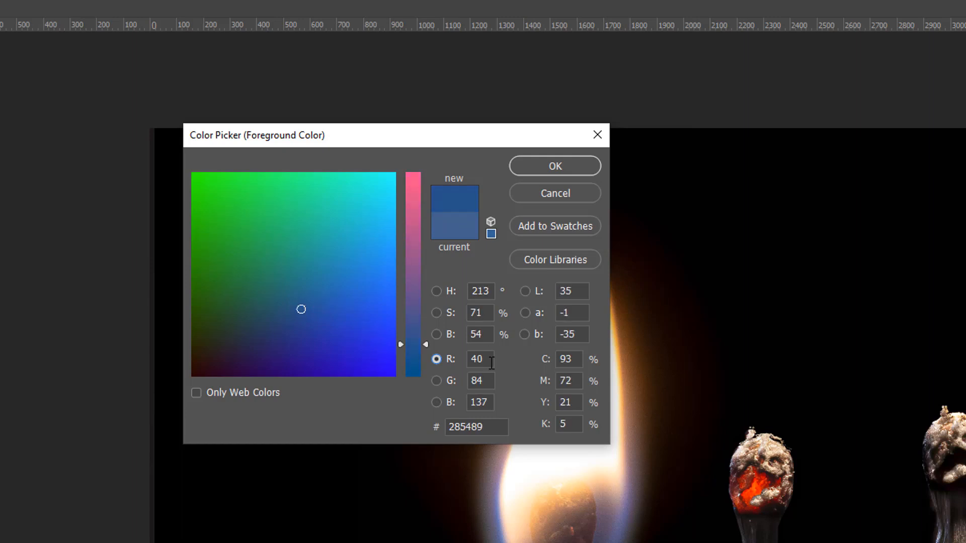
- Enter pure red in the Color Picker as R 255, G 0, B 0
left_click_drag(493, 402, 400, 379)
type("0")
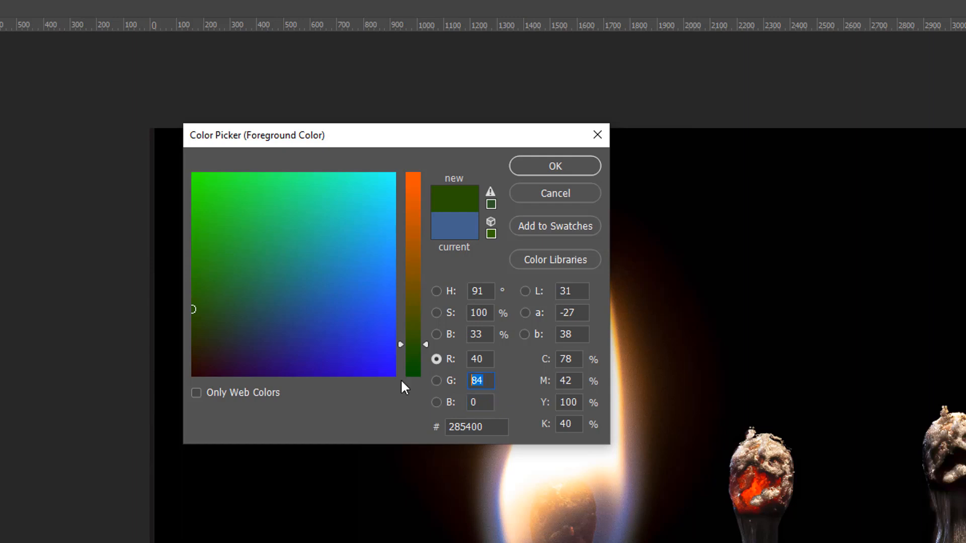
type("0")
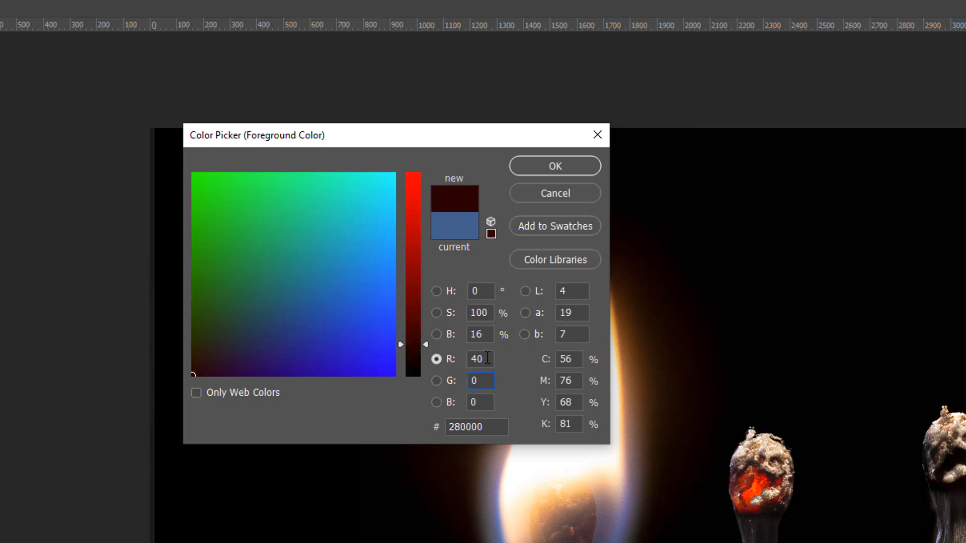
left_click_drag(488, 357, 442, 358)
type("2")
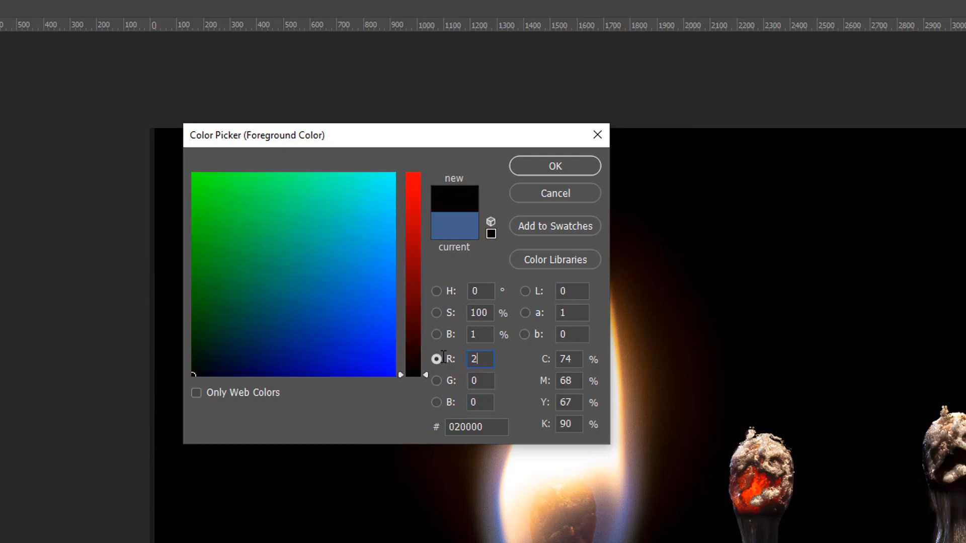
type("55")
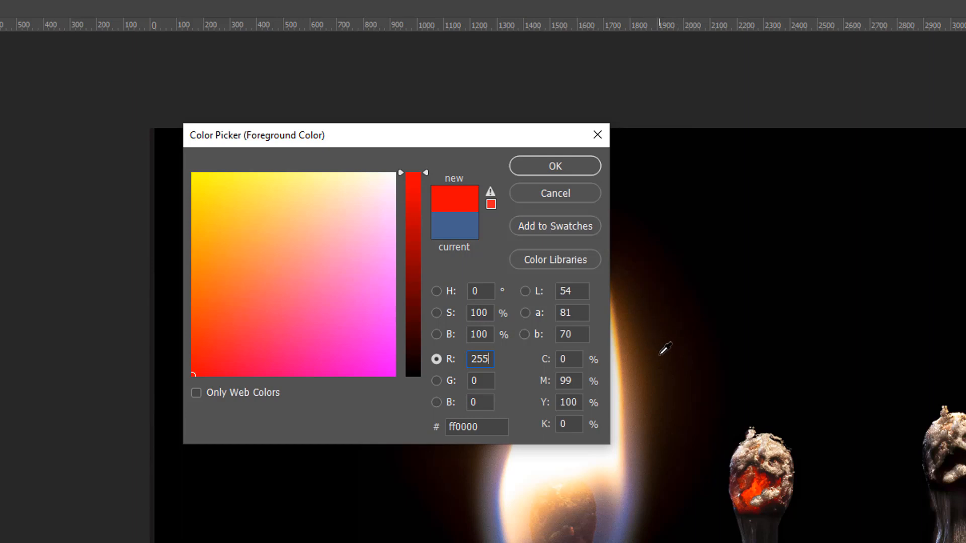
- Show the colors by Lab lightness and cancel the Color Picker
left_click(525, 290)
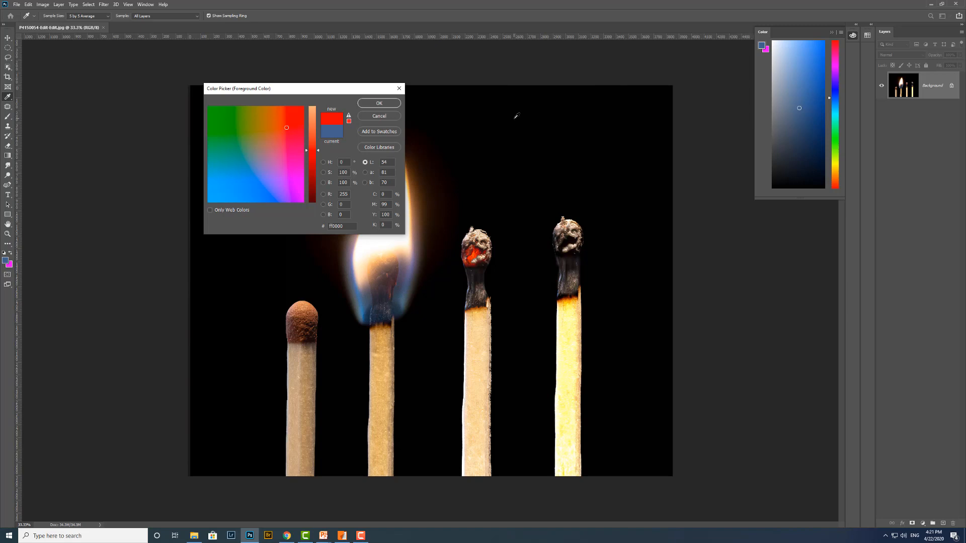
left_click(387, 117)
key("t")
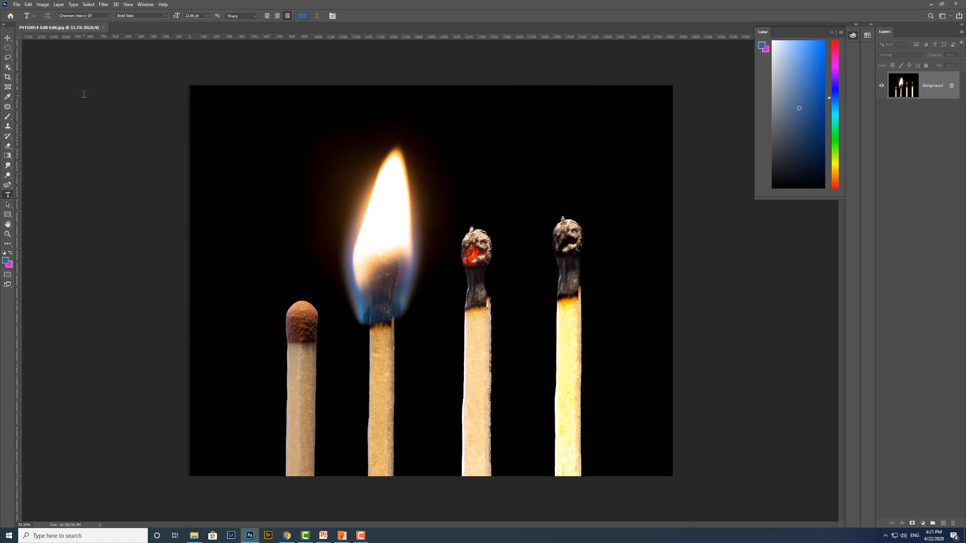
- Set the HUD Color Picker to Hue Strip (Medium) in the general preferences
left_click(28, 4)
mouse_move(48, 312)
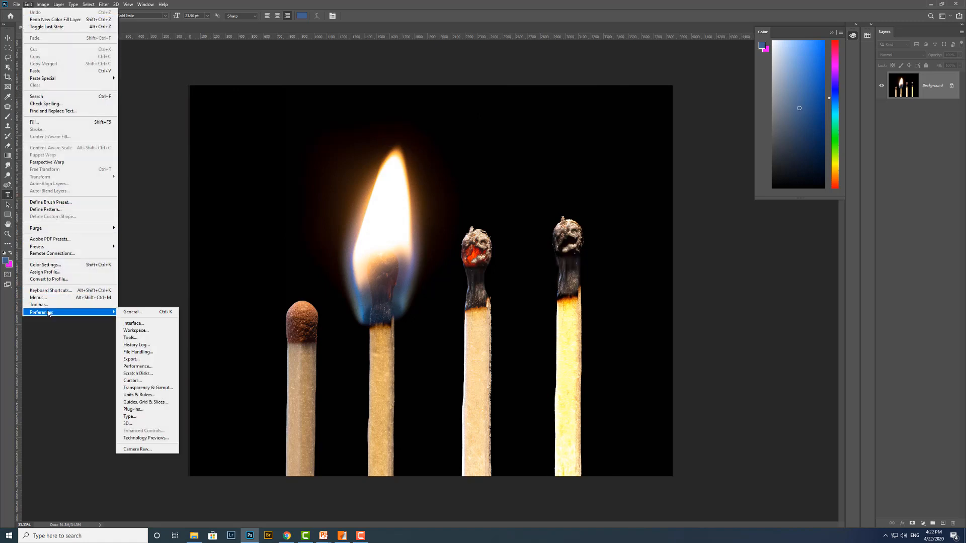
left_click(151, 312)
key("i")
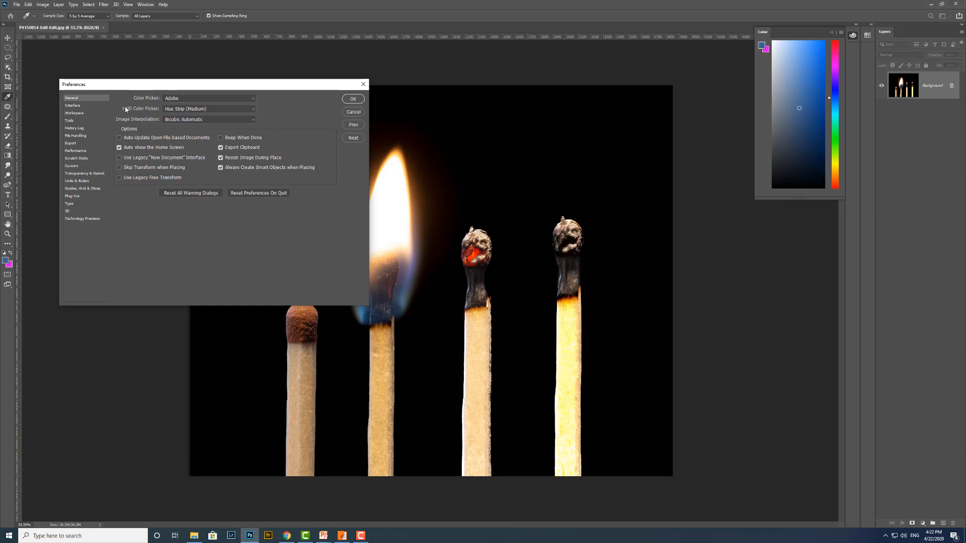
left_click(251, 110)
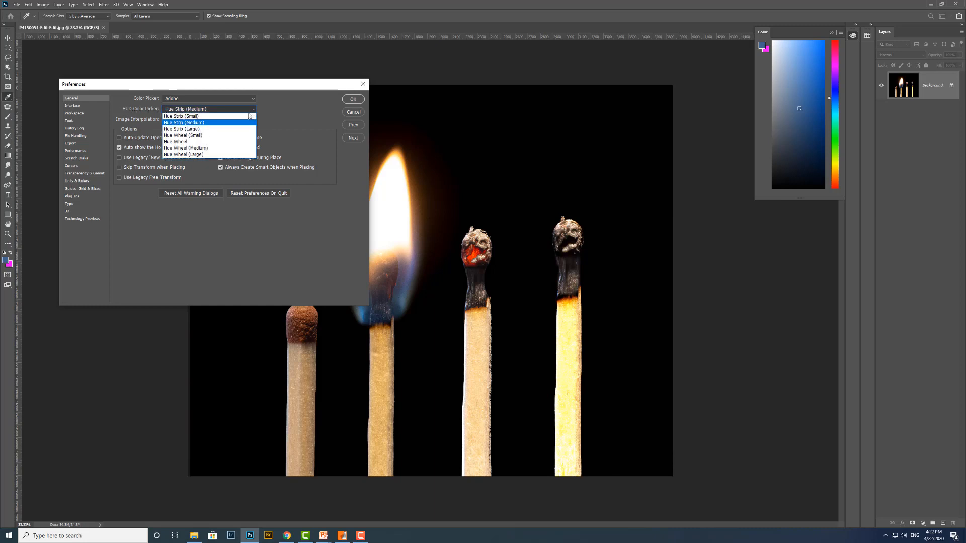
left_click(201, 124)
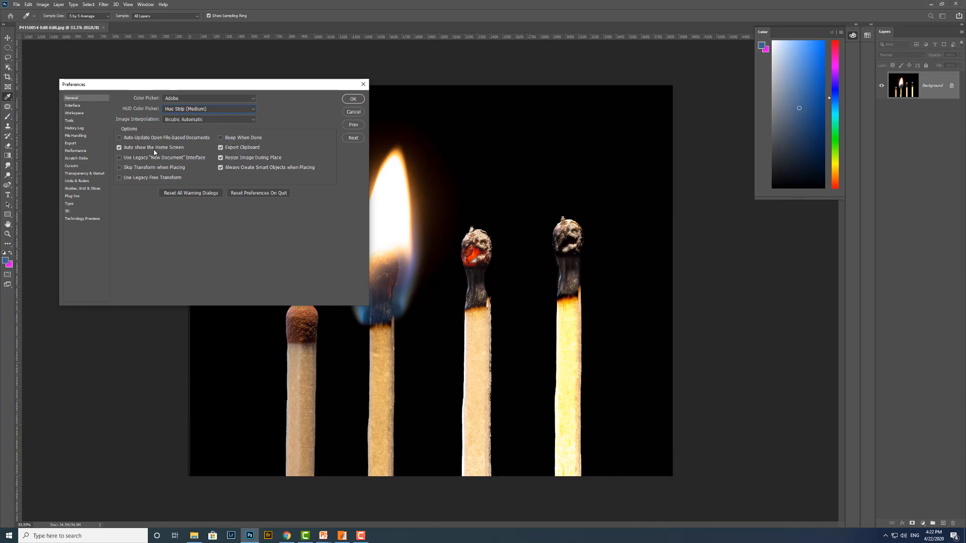
left_click(353, 99)
- Activate the Brush tool and pick a more violet blue foreground, about #45509f, with the HUD color picker over the image
key("t")
key("b")
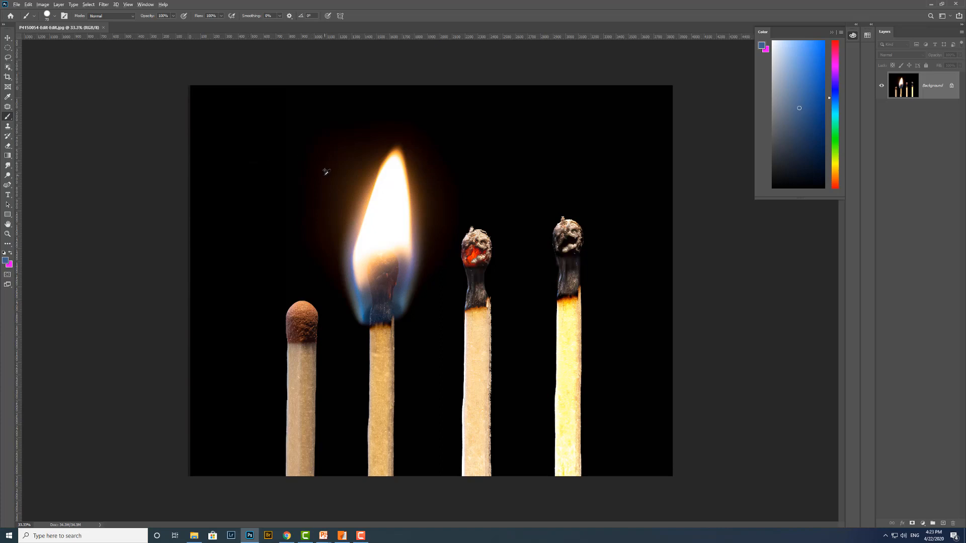
right_click(326, 172, "alt+shift")
mouse_move(327, 171)
left_mouse_down()
mouse_move(329, 153)
mouse_move(324, 190)
mouse_move(347, 162)
mouse_move(382, 160)
mouse_move(392, 144)
mouse_move(397, 194)
mouse_move(390, 146)
mouse_move(389, 162)
mouse_move(399, 151)
mouse_move(362, 164)
mouse_move(314, 136)
mouse_move(343, 153)
mouse_move(305, 154)
mouse_move(359, 156)
mouse_move(340, 161)
mouse_move(346, 129)
mouse_move(334, 188)
mouse_move(345, 151)
left_mouse_up()
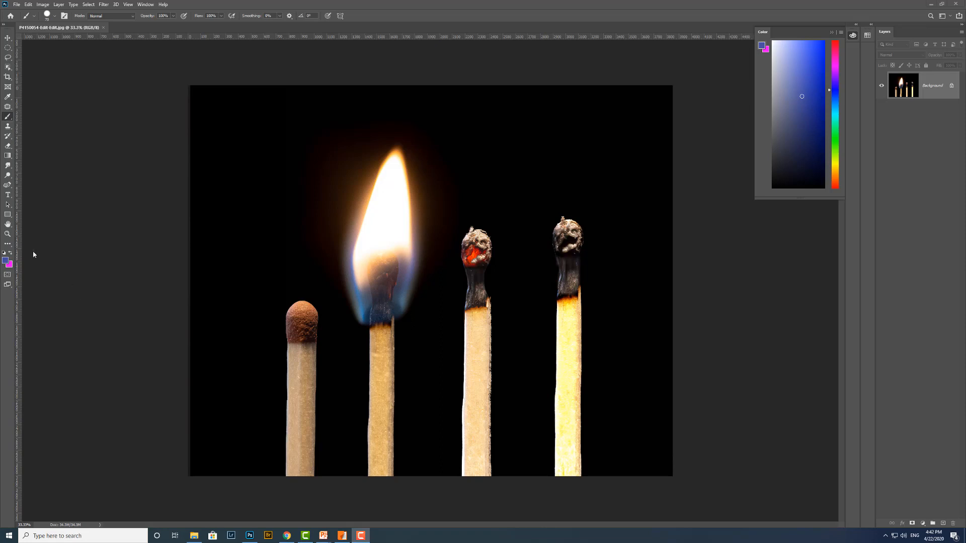
- Open the Color Picker for the foreground and restrict it to web colors only
left_click(4, 262)
left_click(5, 261)
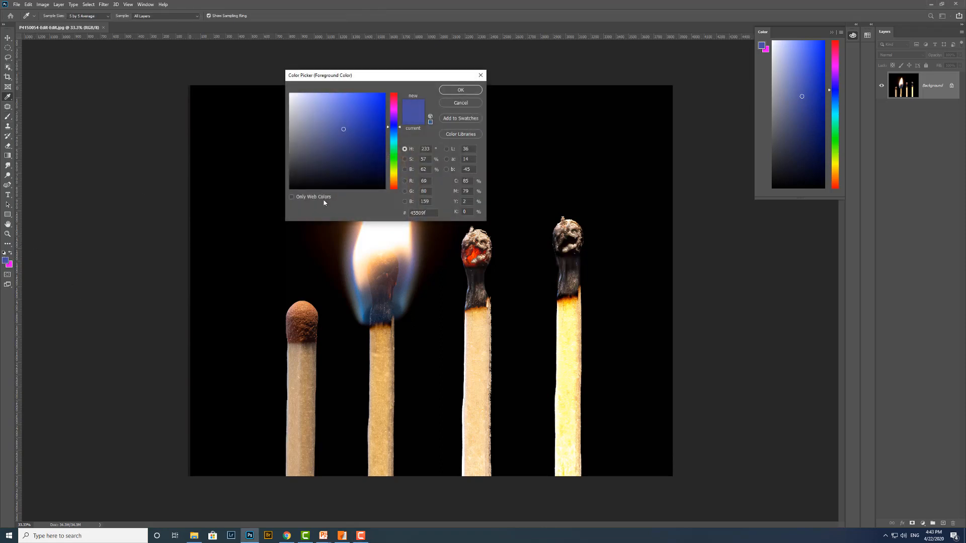
left_click(291, 198)
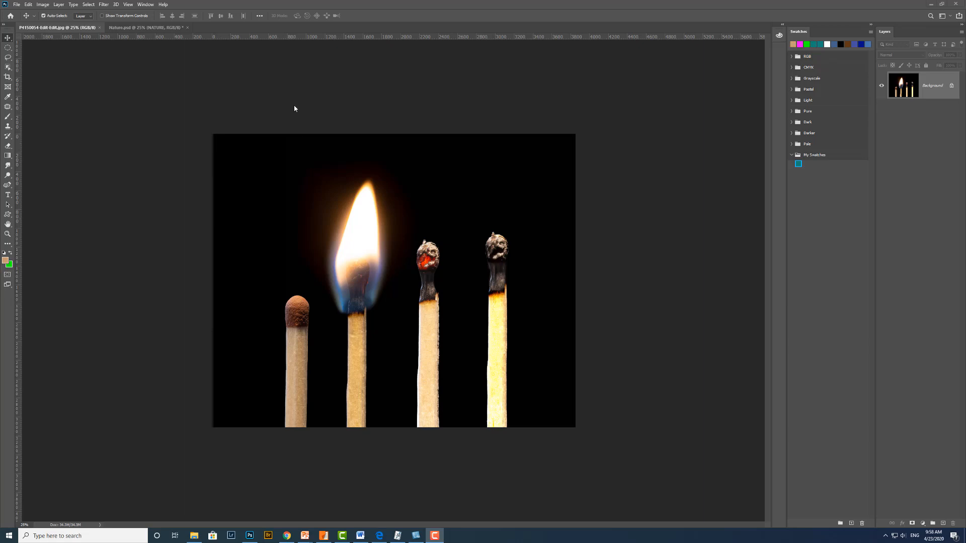
- Switch to the Nature.psd document and fill the NATURE text with magenta from the recent swatches
left_click(143, 5)
left_click(138, 28)
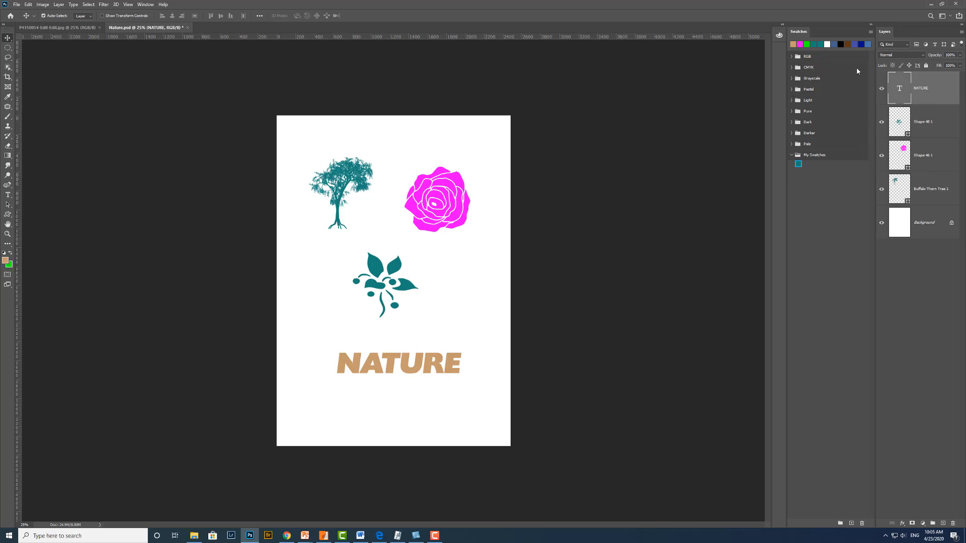
left_click(801, 44)
key("alt+BackSpace")
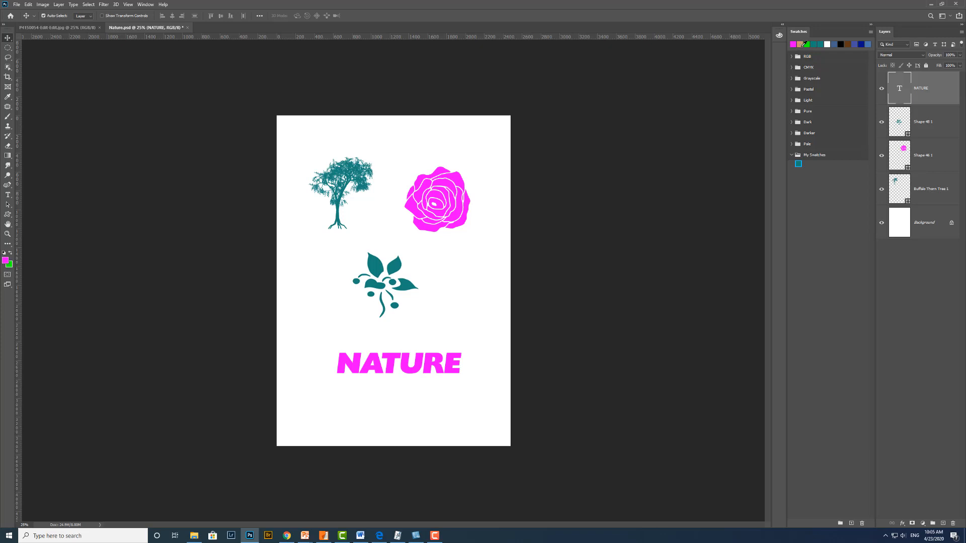
- Fill the leaf-and-berry shape layer with the muted blue recent swatch
left_click(933, 126)
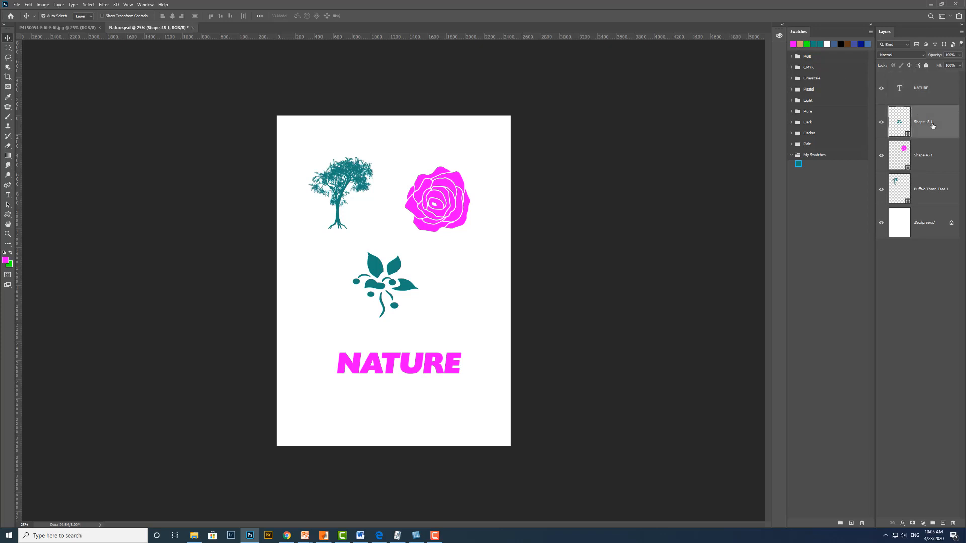
left_click(834, 44)
key("alt+BackSpace")
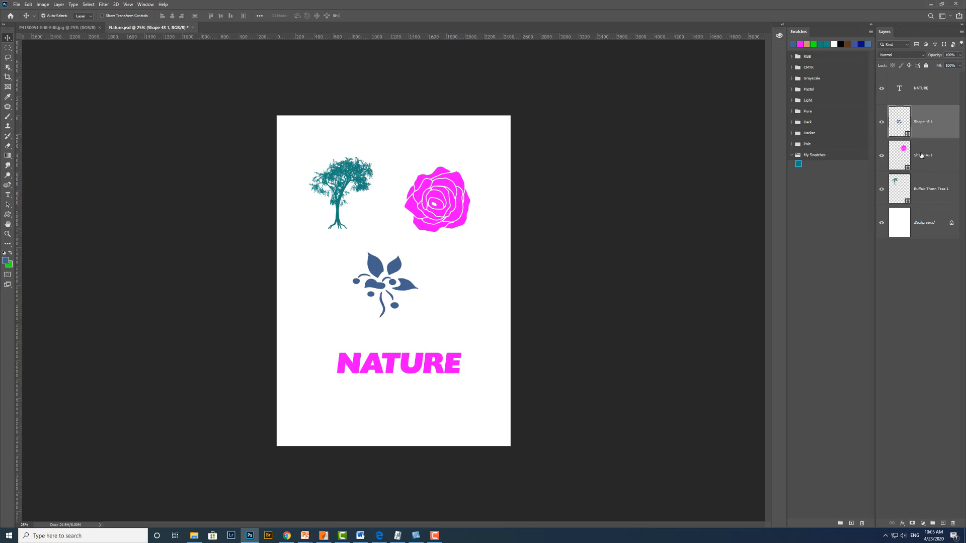
- Fill the tree, rose and leaf shape layers together with the brown recent swatch, and recolor the NATURE text with the teal swatch
left_click(934, 192, "shift")
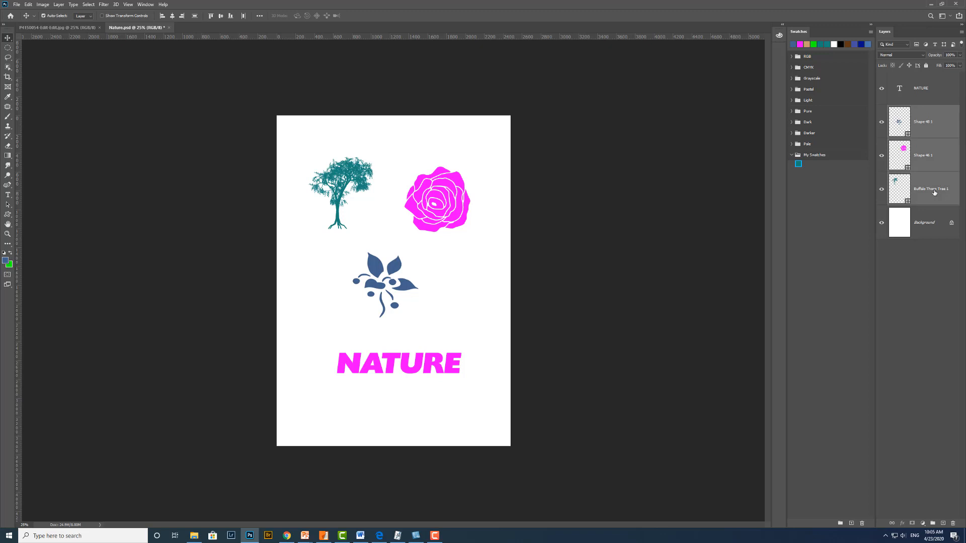
left_click(848, 44)
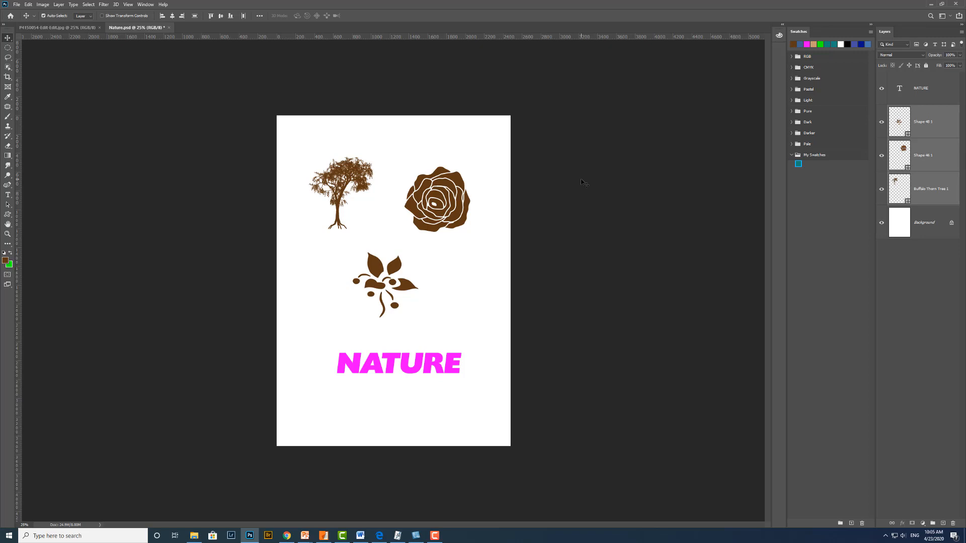
left_click(936, 100)
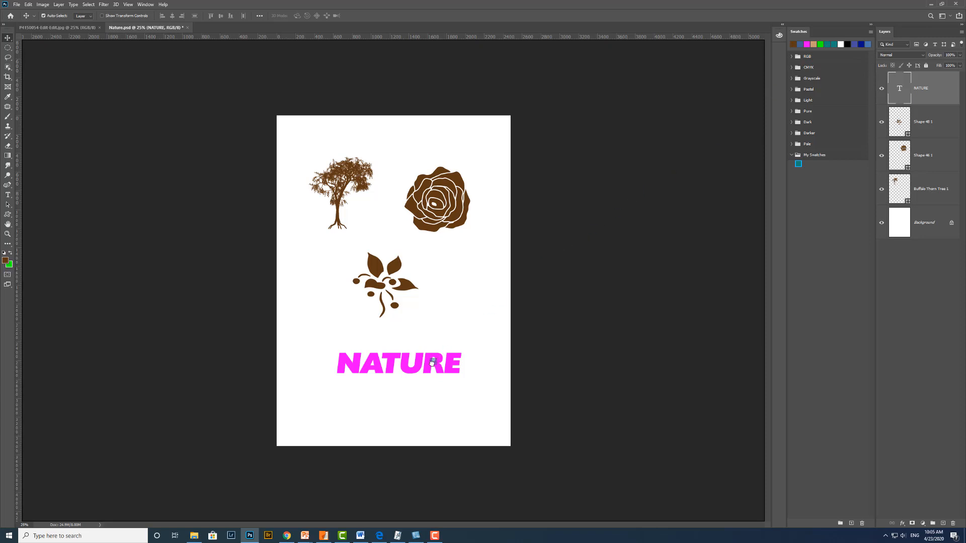
left_click_drag(432, 362, 432, 364)
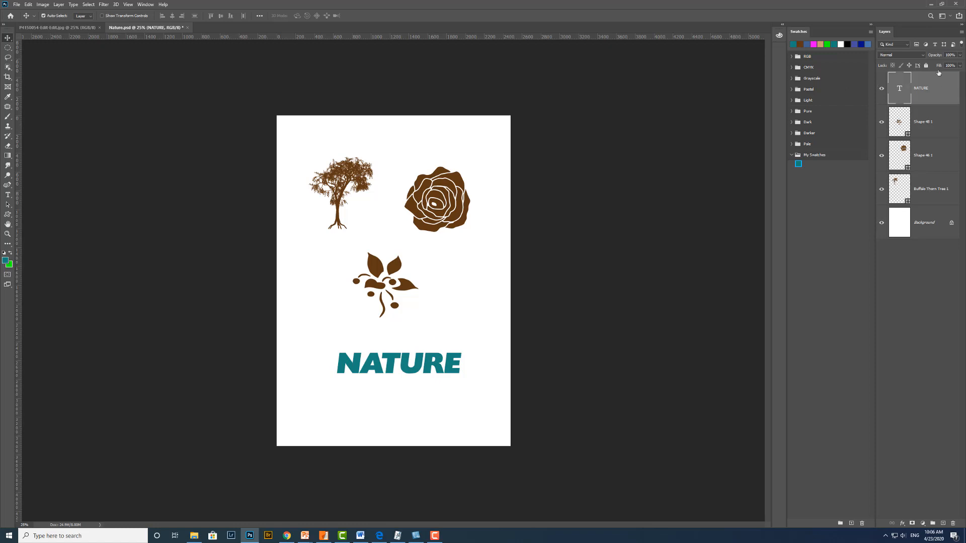
- Fill the rose with the blue swatch and the leaf-and-berry shape with the green swatch from the RGB group
left_click(791, 57)
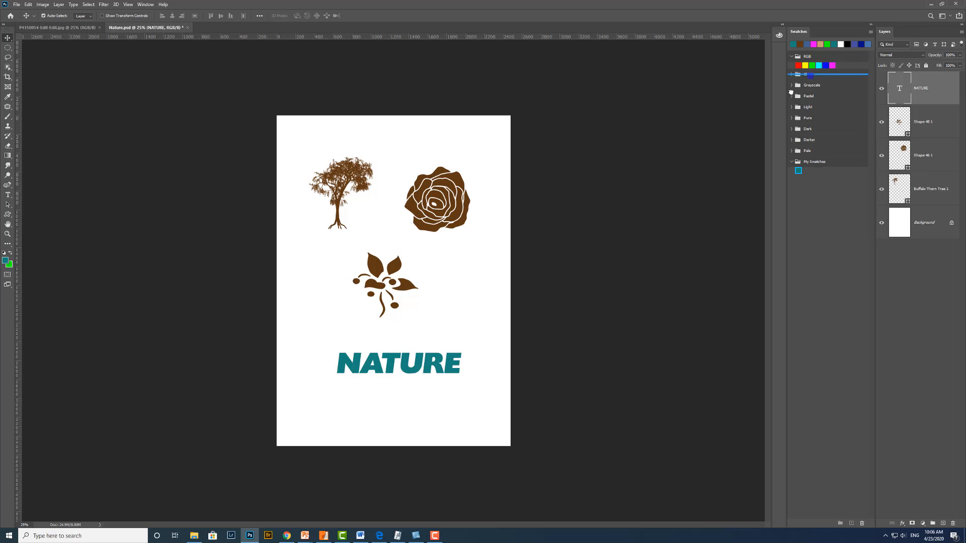
left_click_drag(447, 193, 447, 194)
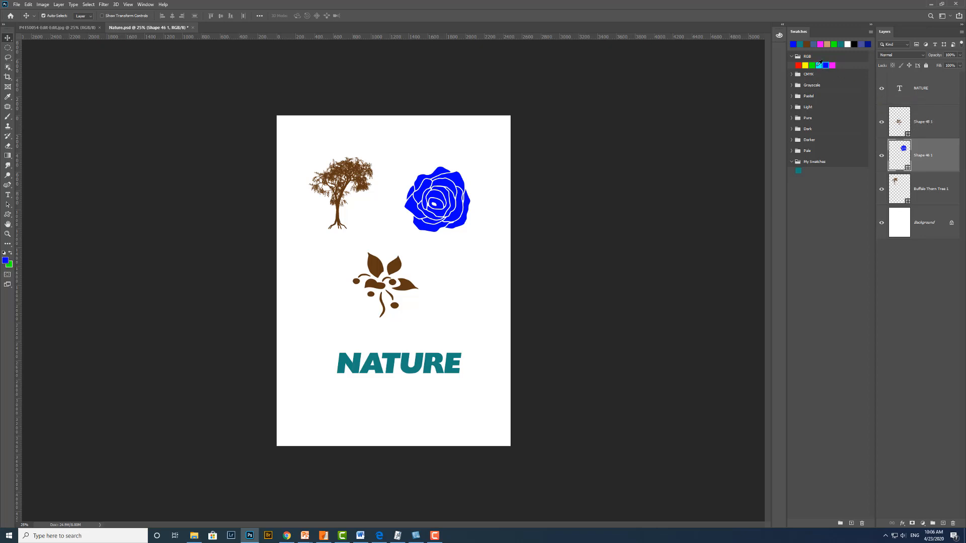
left_click_drag(812, 65, 925, 123)
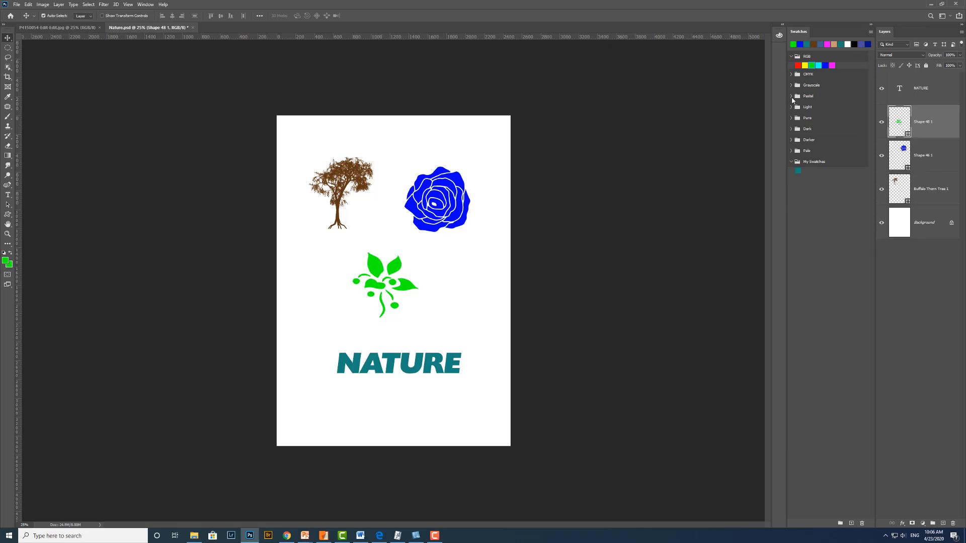
- Fill the rose with the last pink Pastel swatch, and the tree with Pastel light blue followed by the recent brown swatch
left_click(791, 96)
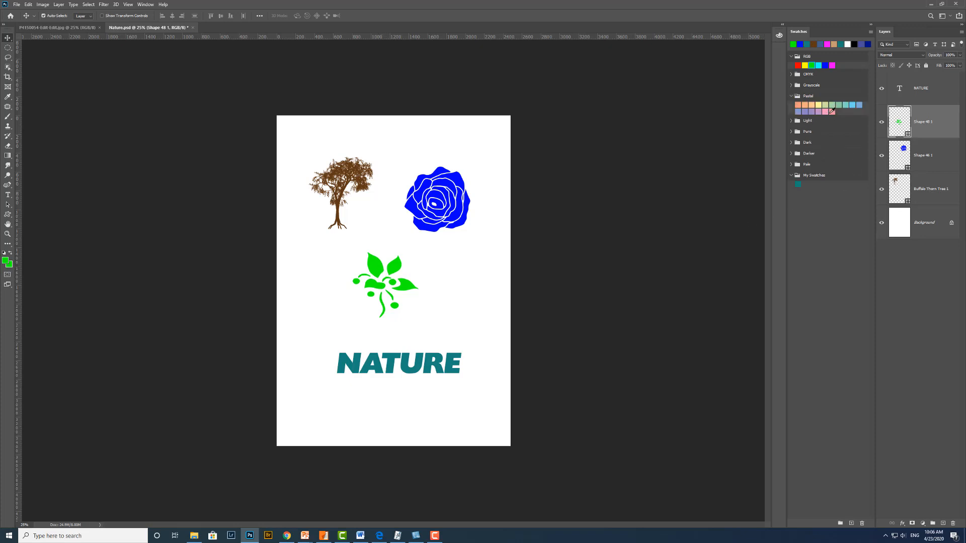
left_click_drag(832, 112, 935, 157)
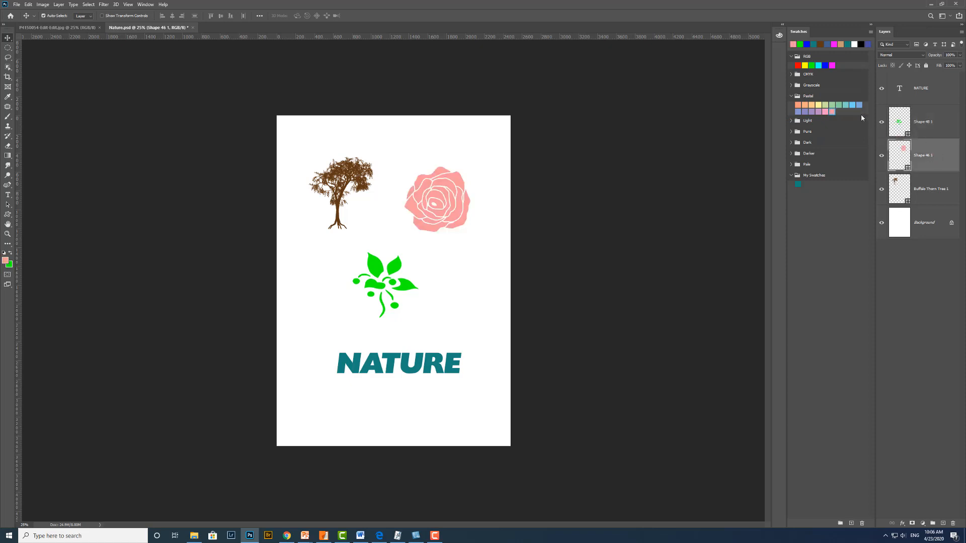
left_click_drag(857, 103, 929, 189)
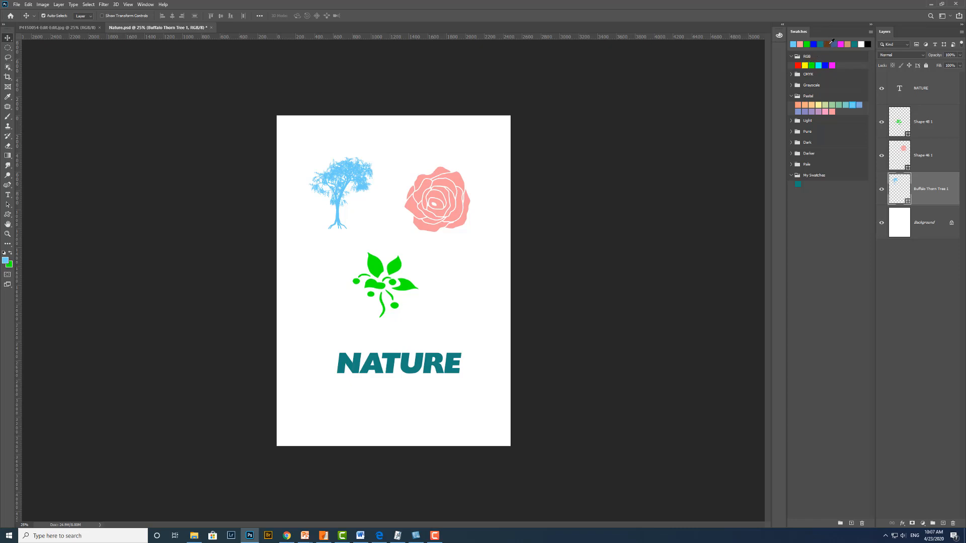
left_click_drag(832, 42, 928, 199)
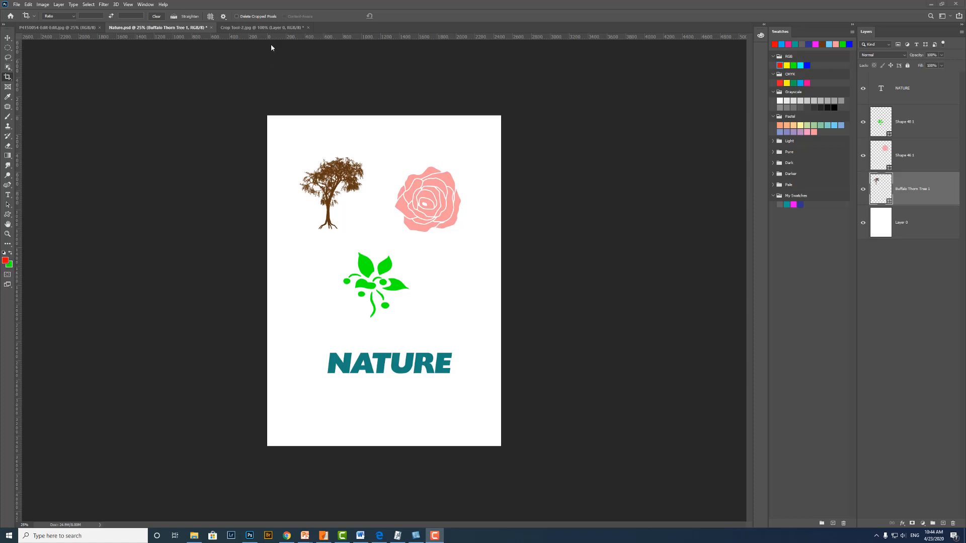
- Switch to the Crop Tool-2.jpg document and dismiss the crop frame around the photo
left_click(270, 27)
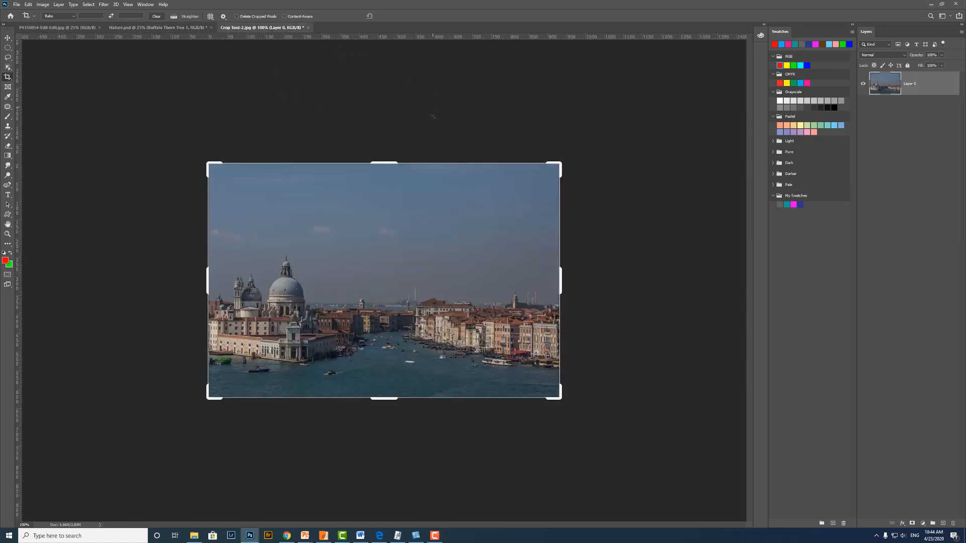
left_click(533, 227)
left_click(669, 226)
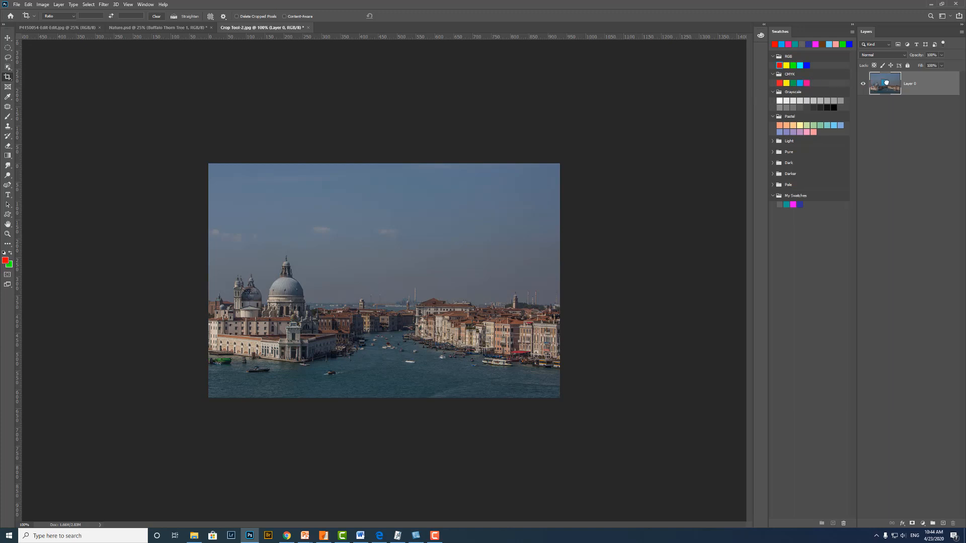
- Try the CMYK cyan, green and yellow swatches as a color fill over the photo, and delete the fill layer
left_click_drag(800, 83, 886, 82)
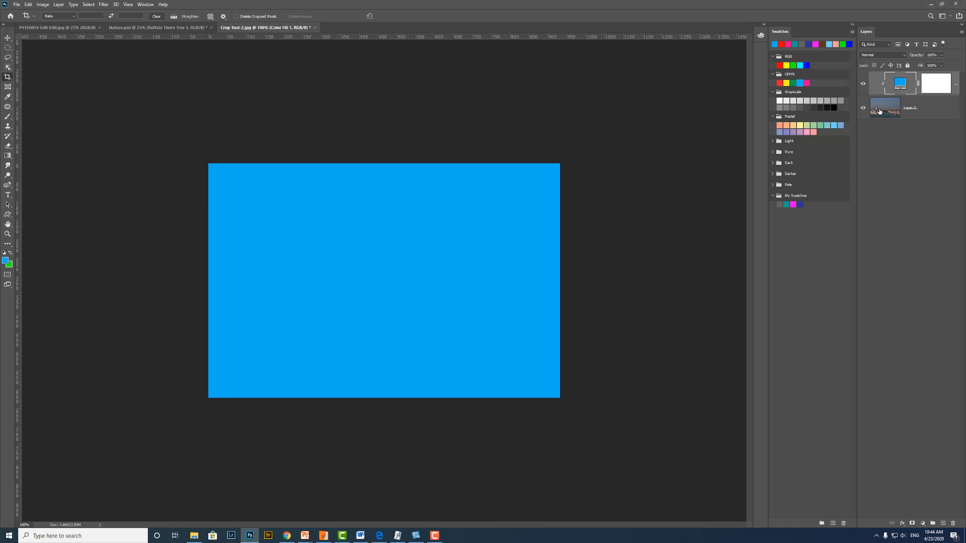
left_click(793, 83)
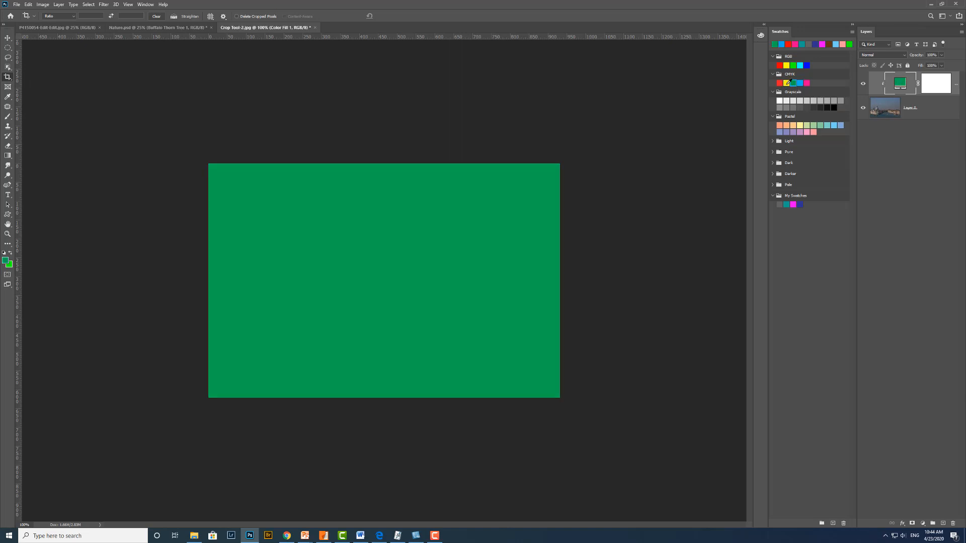
left_click(786, 83)
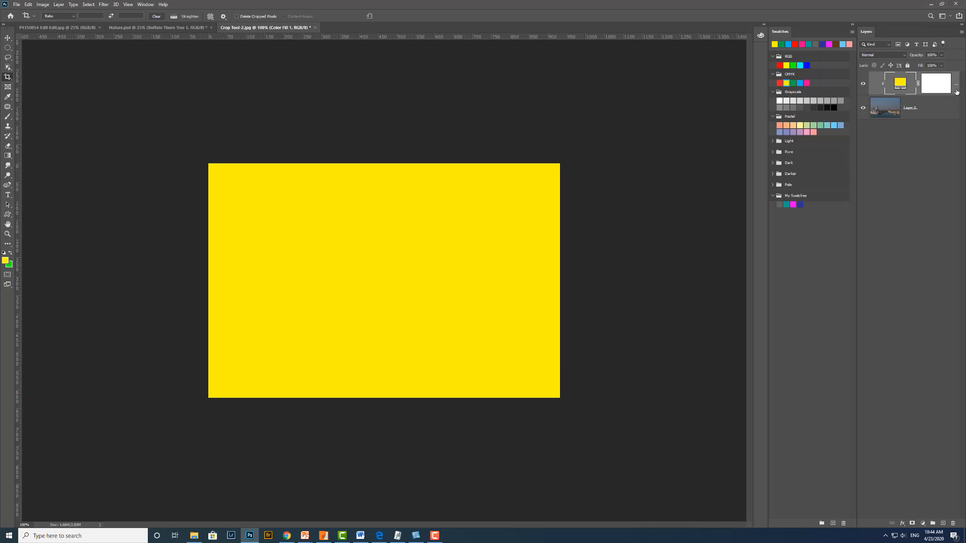
left_click_drag(956, 91, 964, 463)
left_click_drag(962, 513, 952, 523)
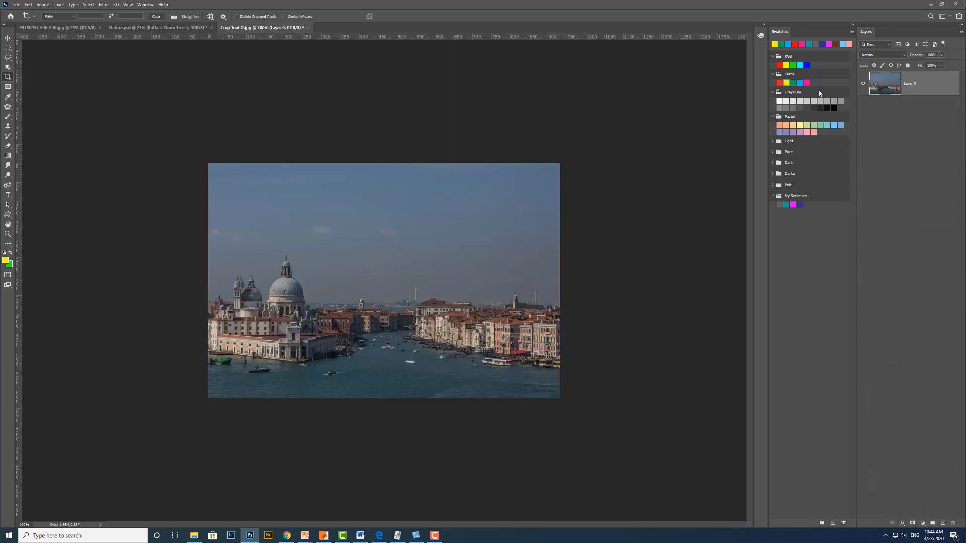
- Cover the photo with a CMYK magenta color fill, set its blend mode to Soft Light and lower its opacity
left_click(807, 83)
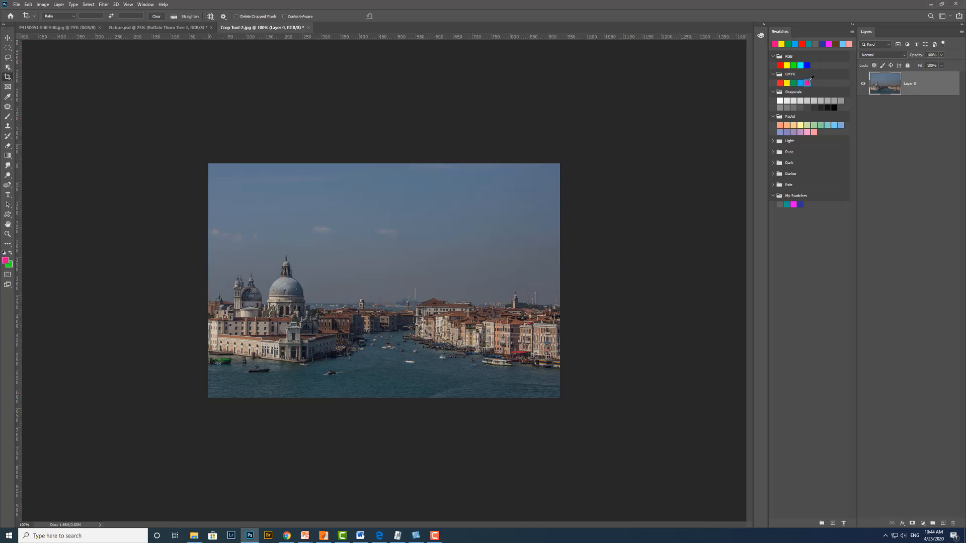
left_click_drag(811, 79, 388, 247)
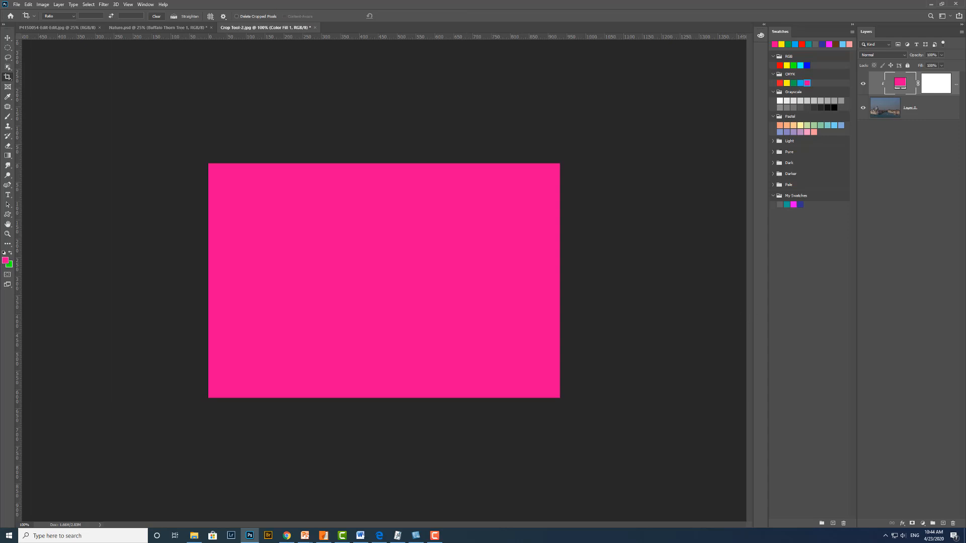
left_click(904, 55)
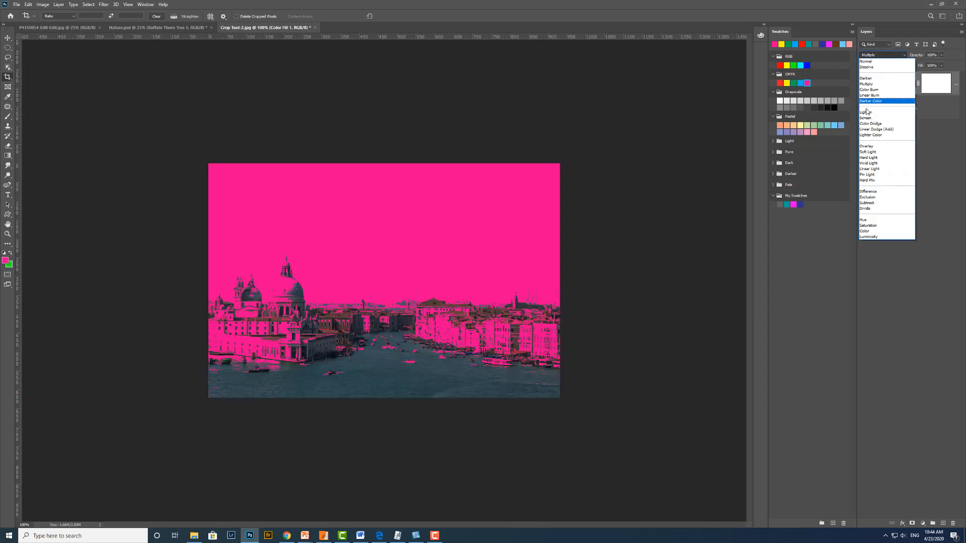
left_click(874, 152)
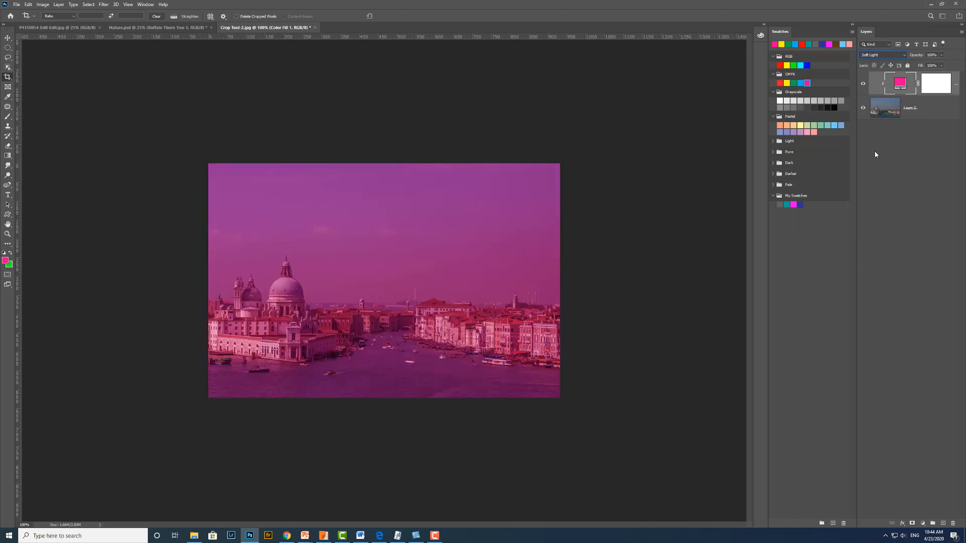
left_click(941, 55)
left_click_drag(941, 65, 920, 71)
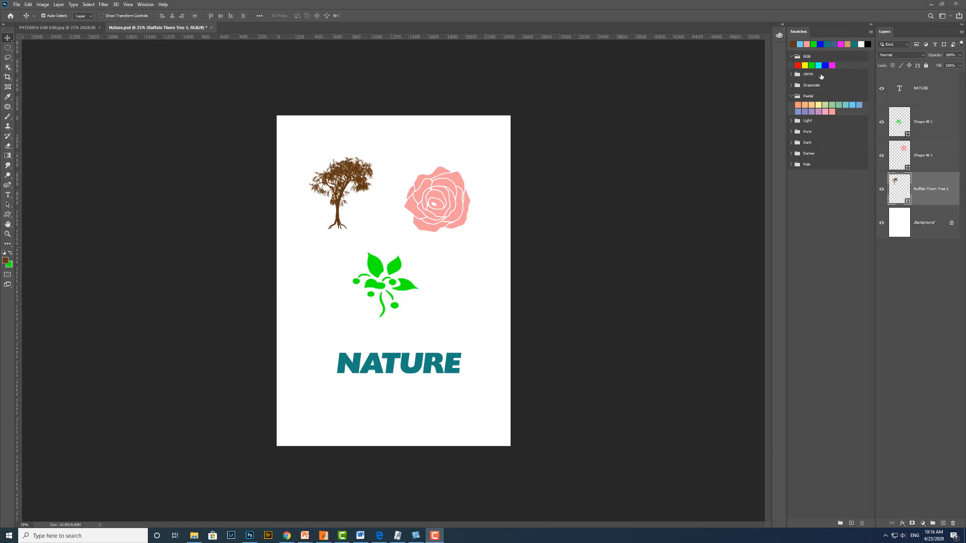
left_click(871, 32)
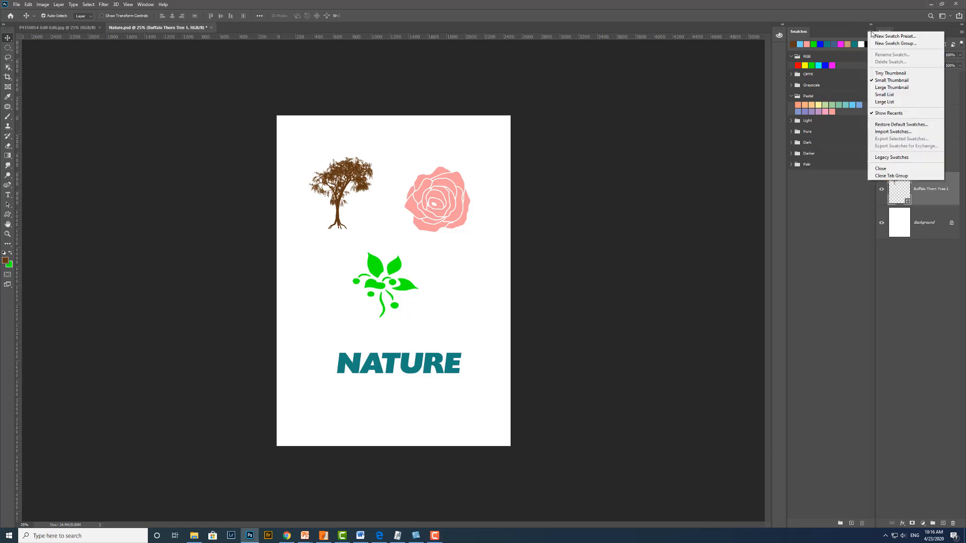
left_click(921, 134)
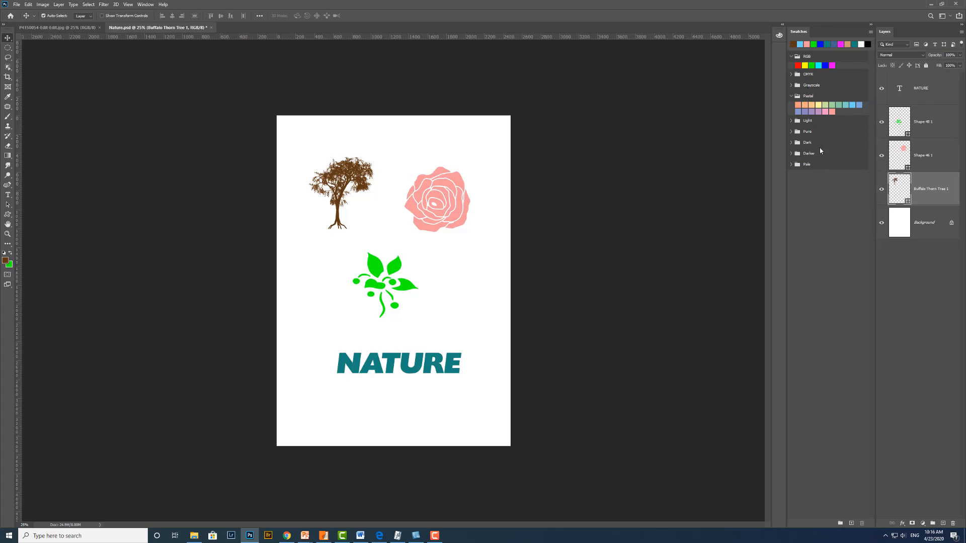
- Create a new swatch group named My Swatches
left_click(840, 524)
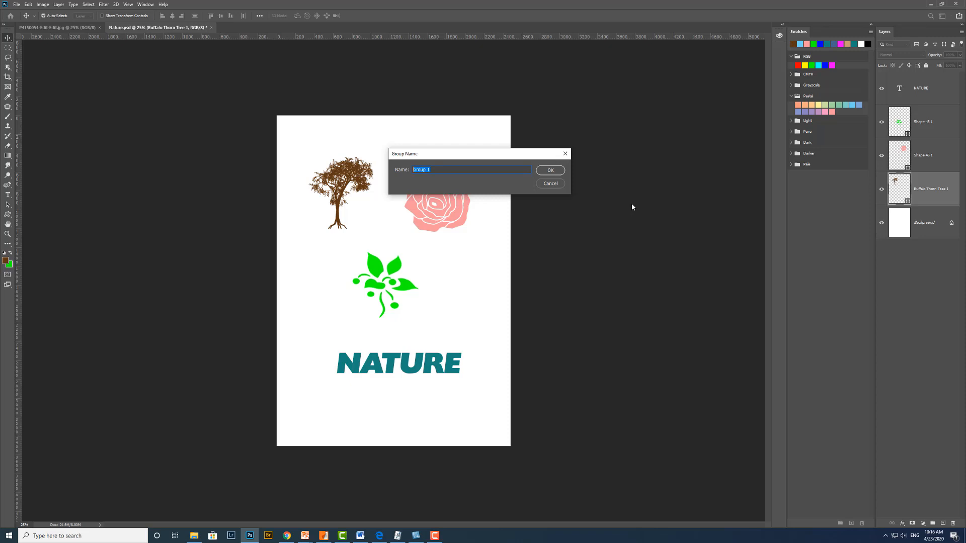
type("My Swatches")
left_click(550, 170)
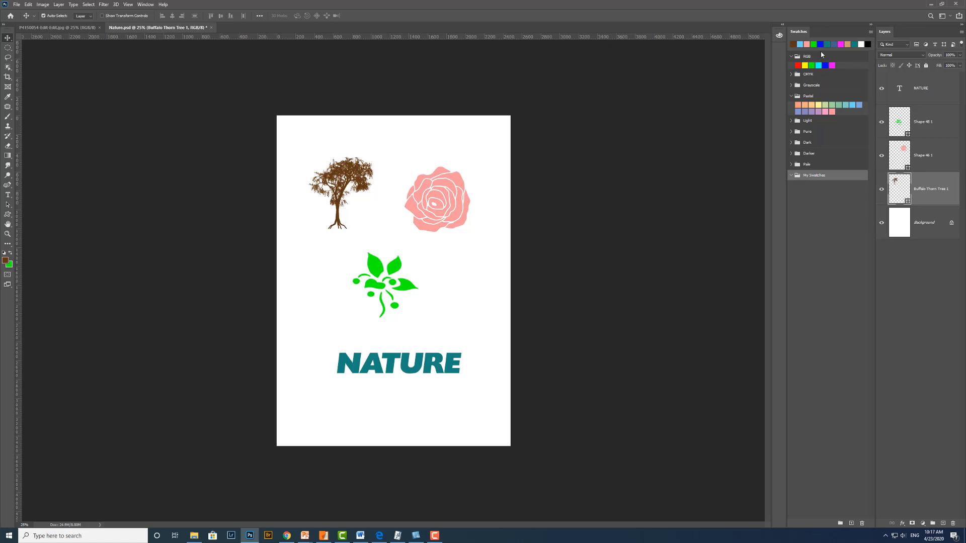
- Move the RGB magenta, the CMYK violet-blue and a dark gray Grayscale swatch into the My Swatches group
left_click_drag(835, 63, 821, 176)
left_click(791, 75)
left_click_drag(830, 79, 821, 192)
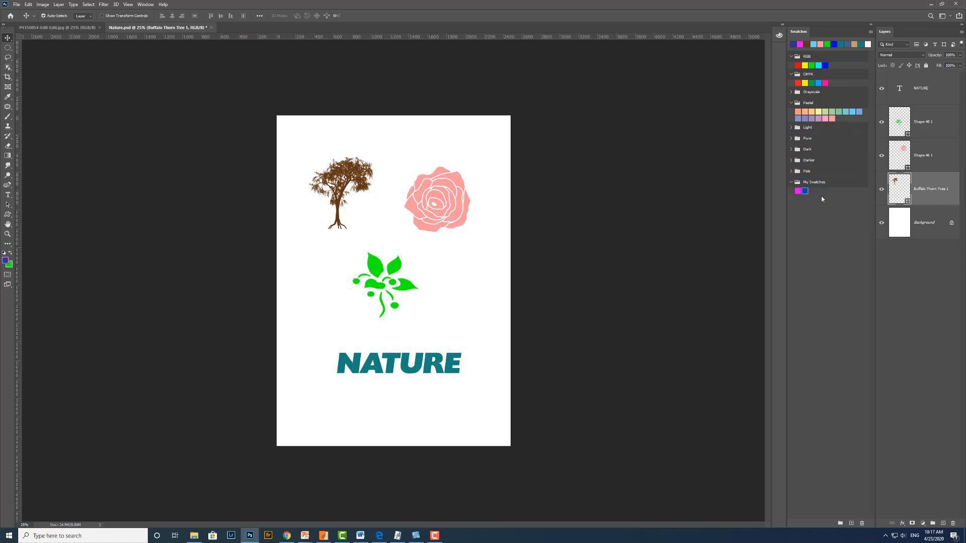
left_click(791, 92)
left_click_drag(832, 107, 817, 204)
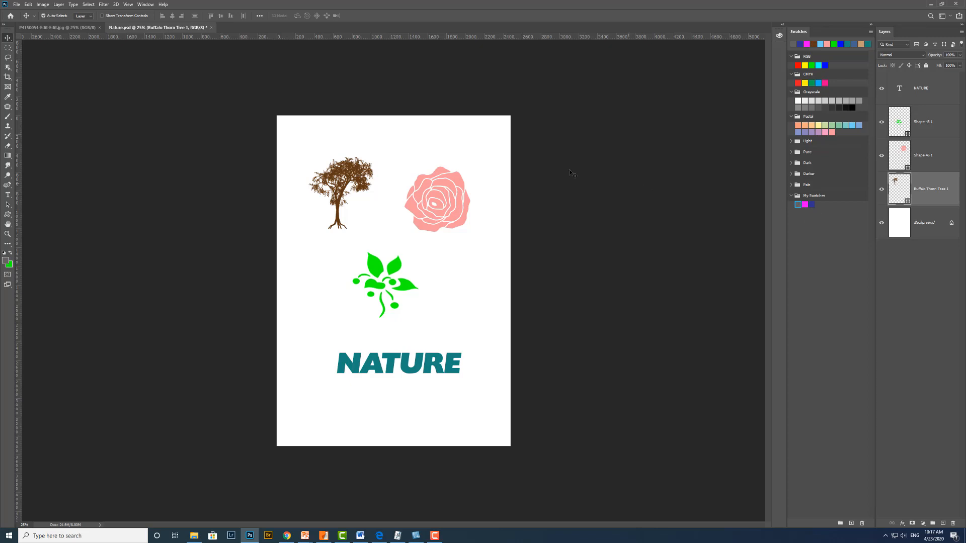
- Set the foreground color to a medium teal in the Color Picker
left_click(8, 263)
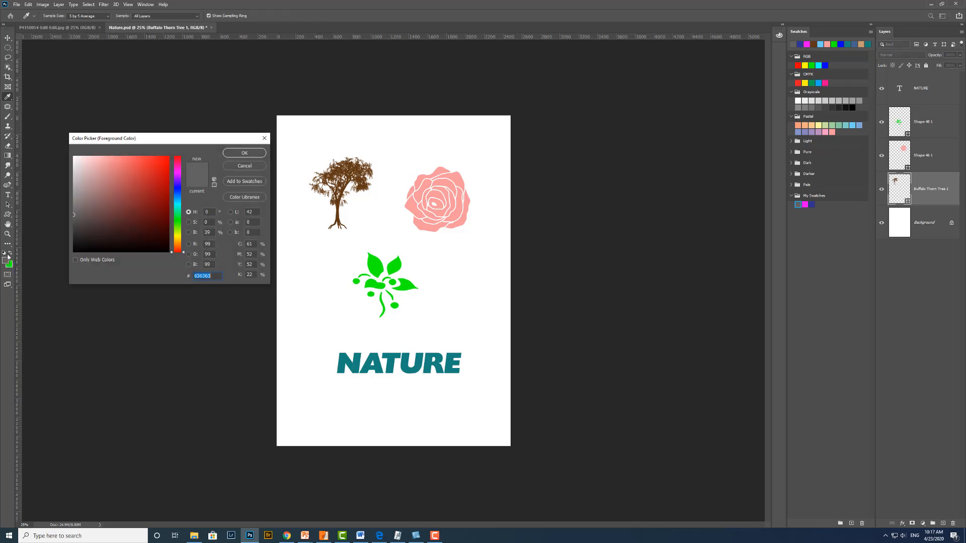
left_click_drag(177, 140, 165, 102)
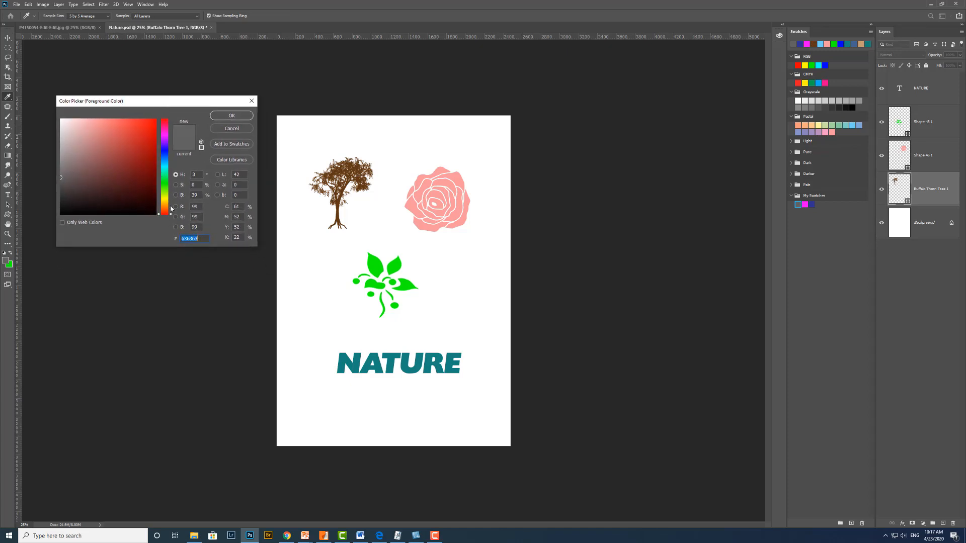
left_click_drag(169, 210, 153, 167)
left_click(148, 167)
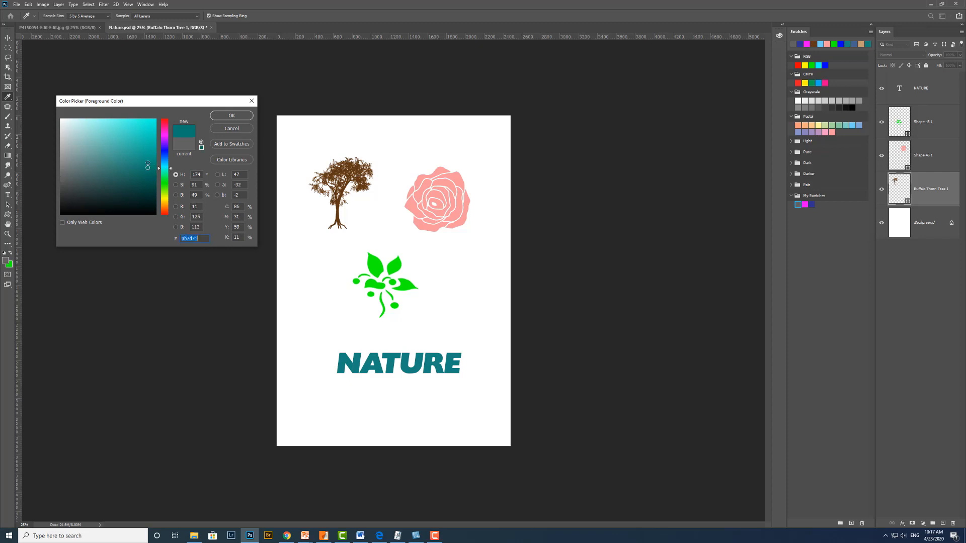
left_click_drag(148, 165, 146, 153)
left_click(232, 116)
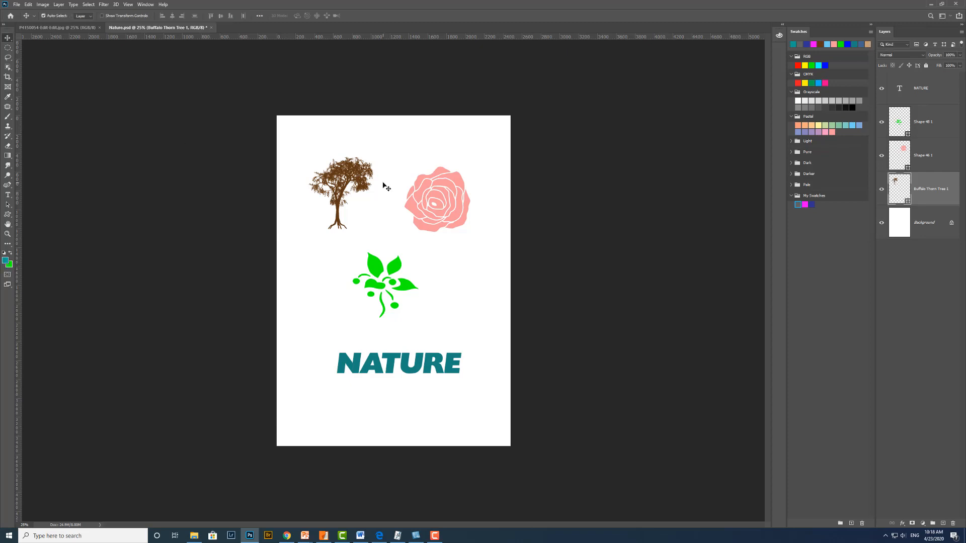
- Save the teal foreground color as a new swatch preset named Greeny Blue in My Swatches, and select that swatch
left_click(871, 33)
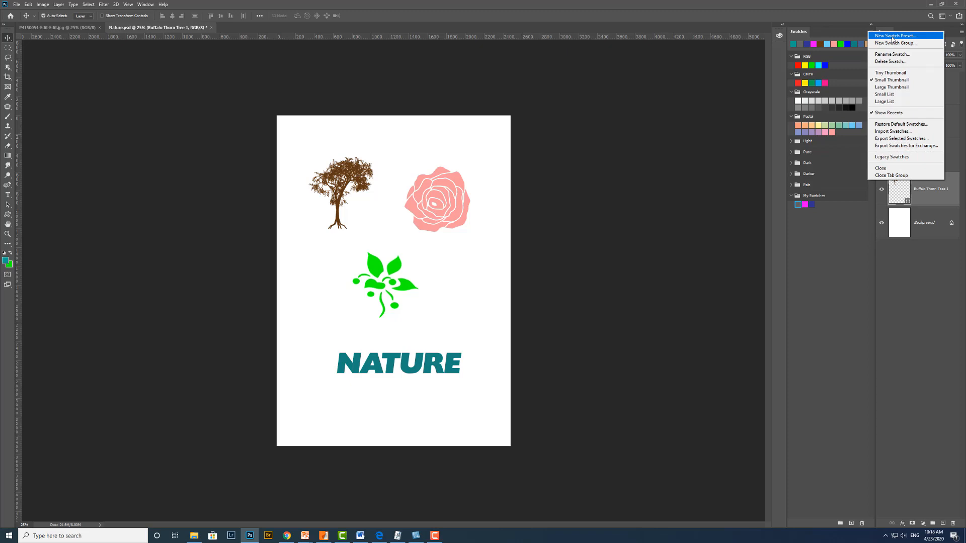
left_click(891, 36)
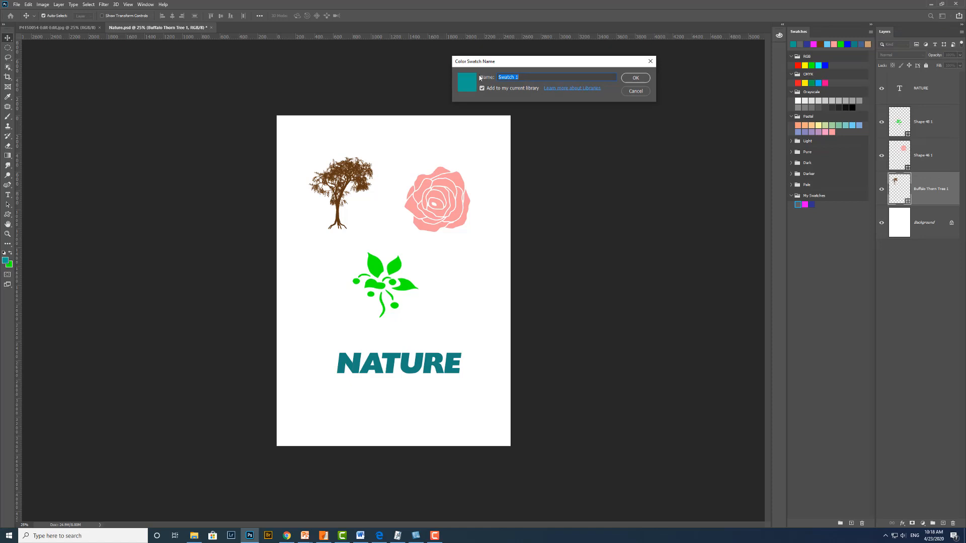
type("Greeny Blue")
left_click(631, 77)
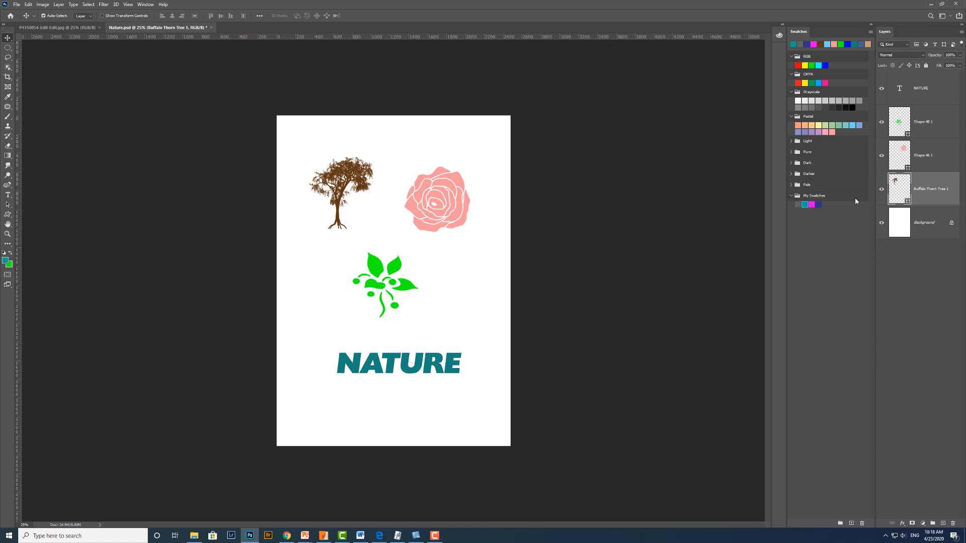
left_click(806, 201)
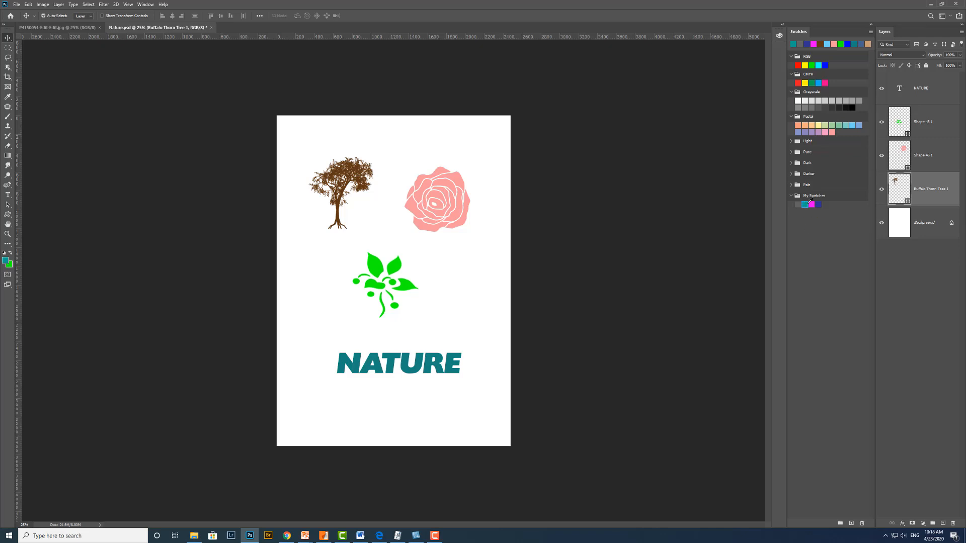